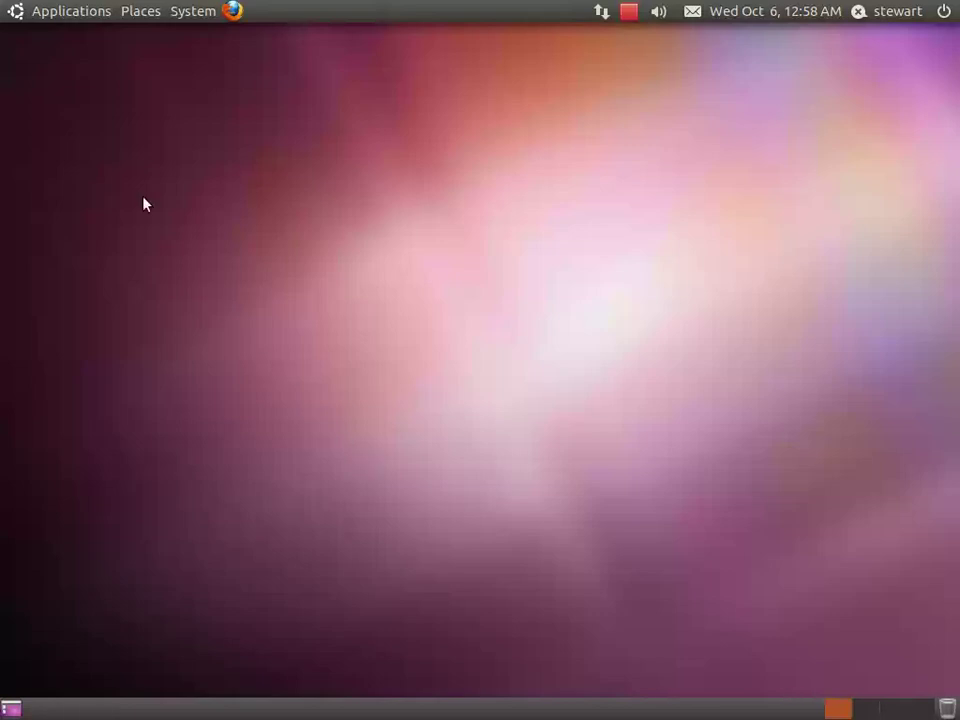
- Open the Applications menu in the top panel of the Ubuntu desktop
left_click(35, 12)
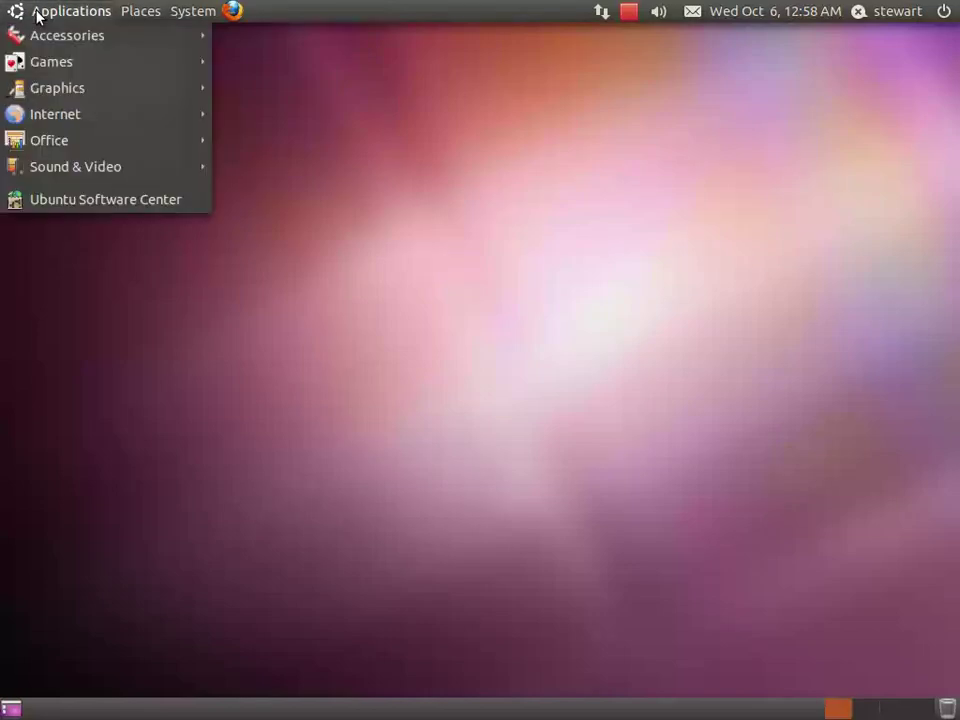
- Launch Ubuntu Software Center and set Software Sources to install security updates without confirmation
left_click(73, 202)
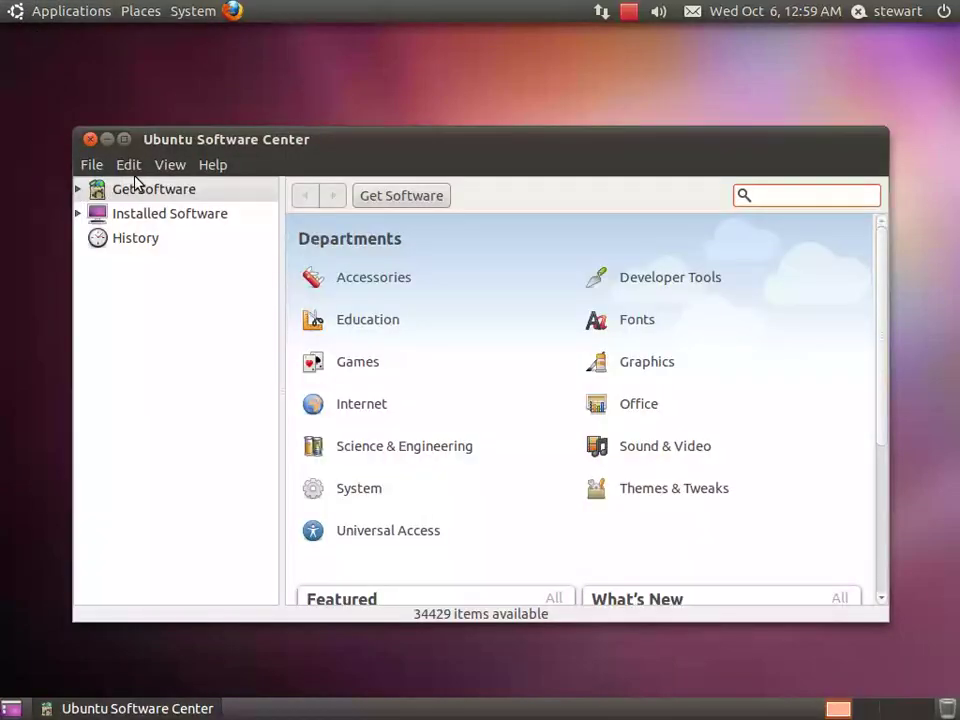
left_click(136, 170)
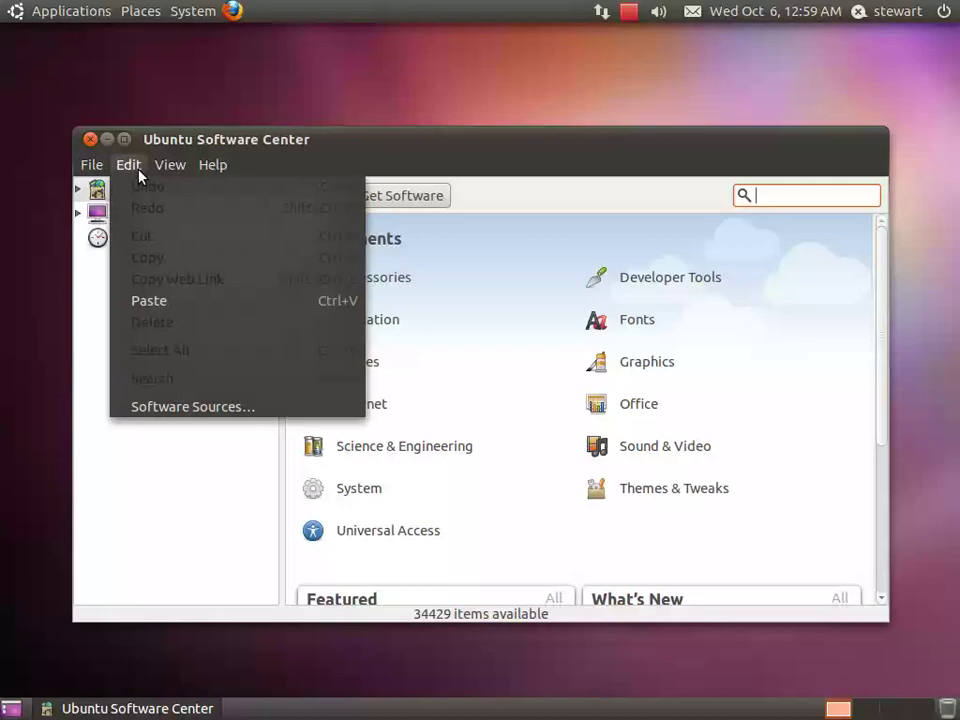
left_click(181, 404)
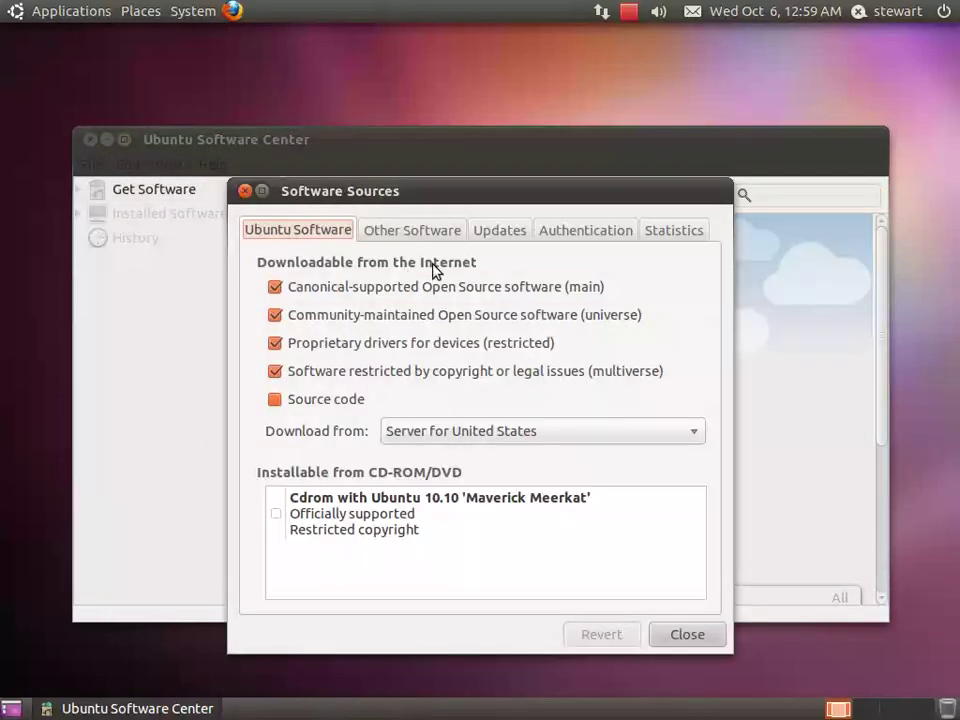
left_click(488, 232)
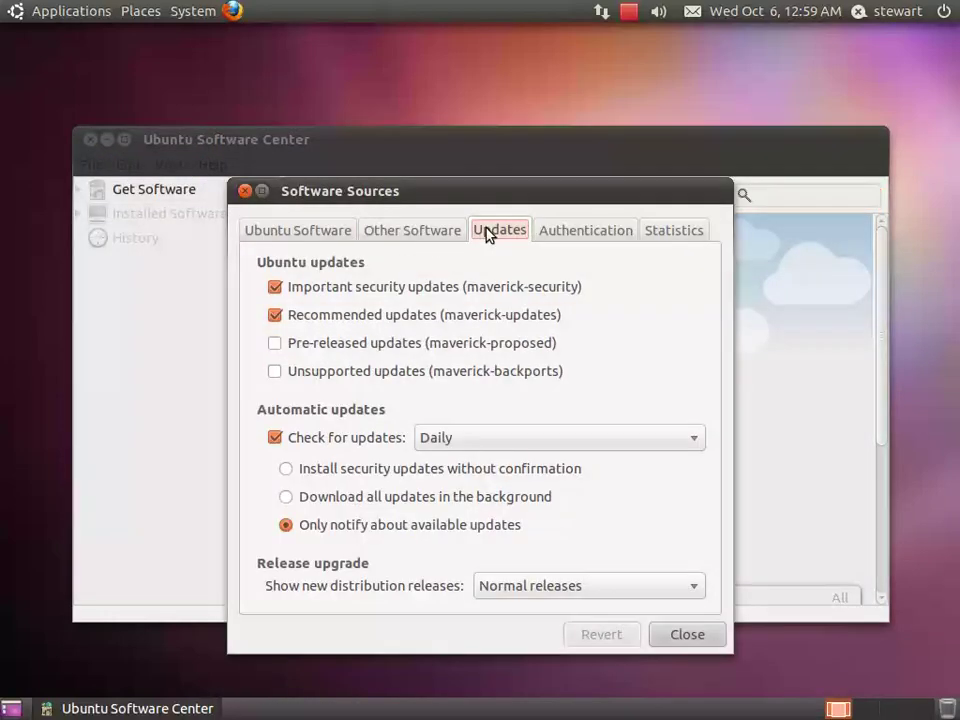
left_click(422, 472)
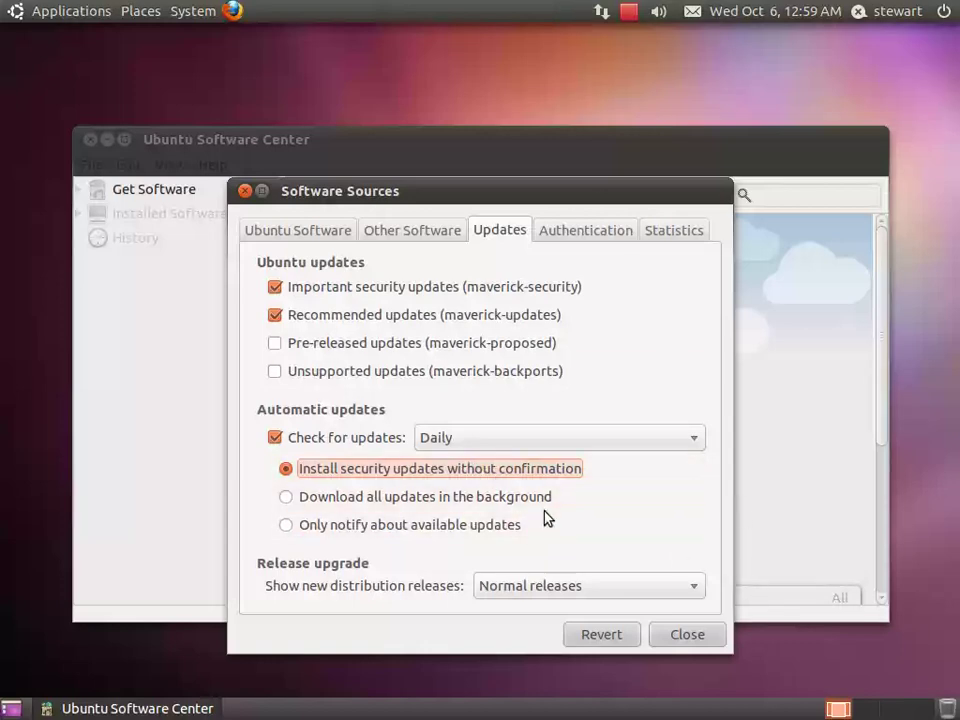
left_click(664, 636)
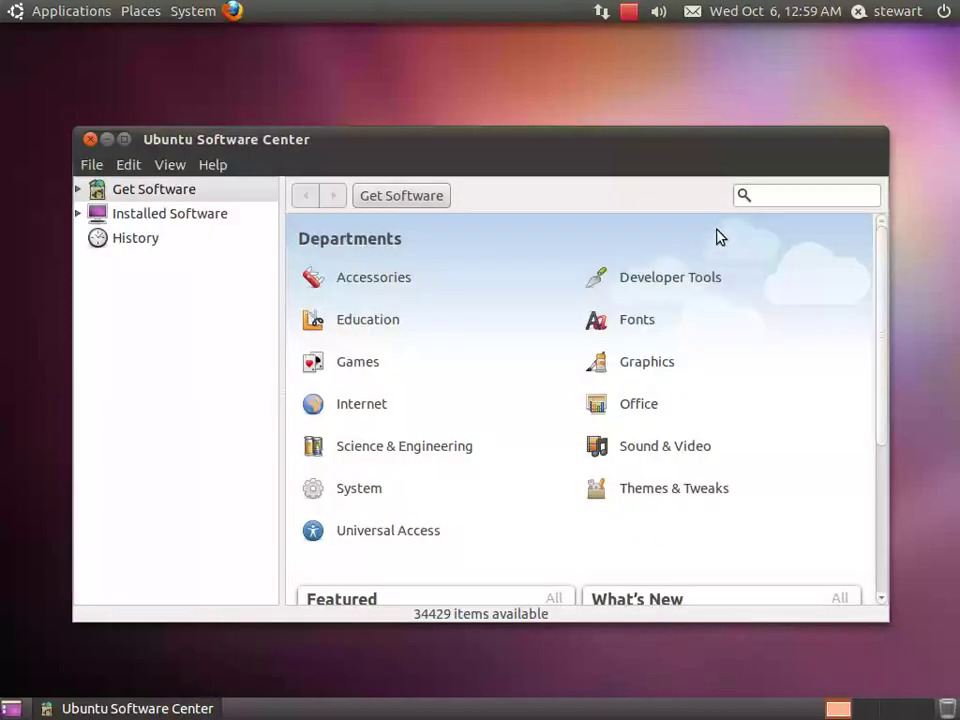
- Search for 'firewall' and install the Firewall configuration package, authenticating with the password
left_click(771, 201)
type("fir")
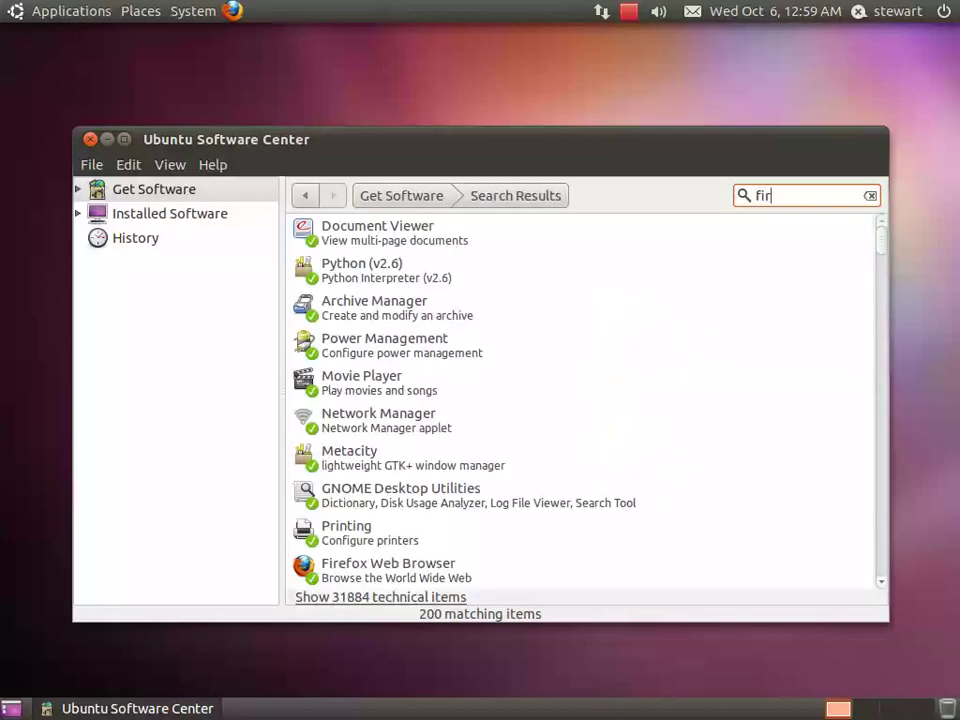
type("ewall")
left_click(390, 272)
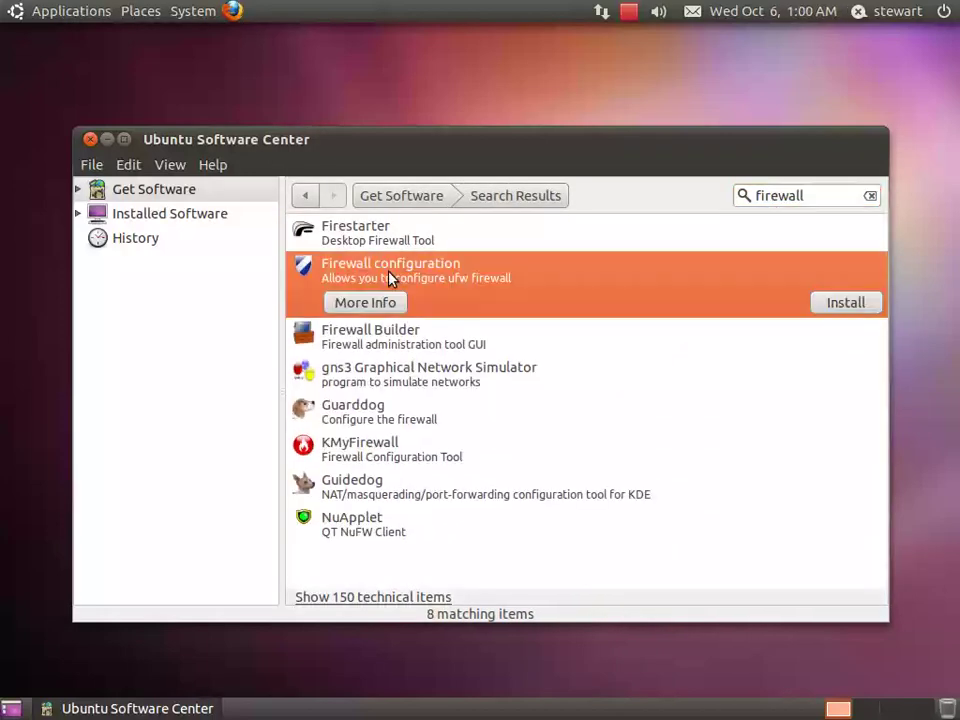
left_click(853, 312)
type("******")
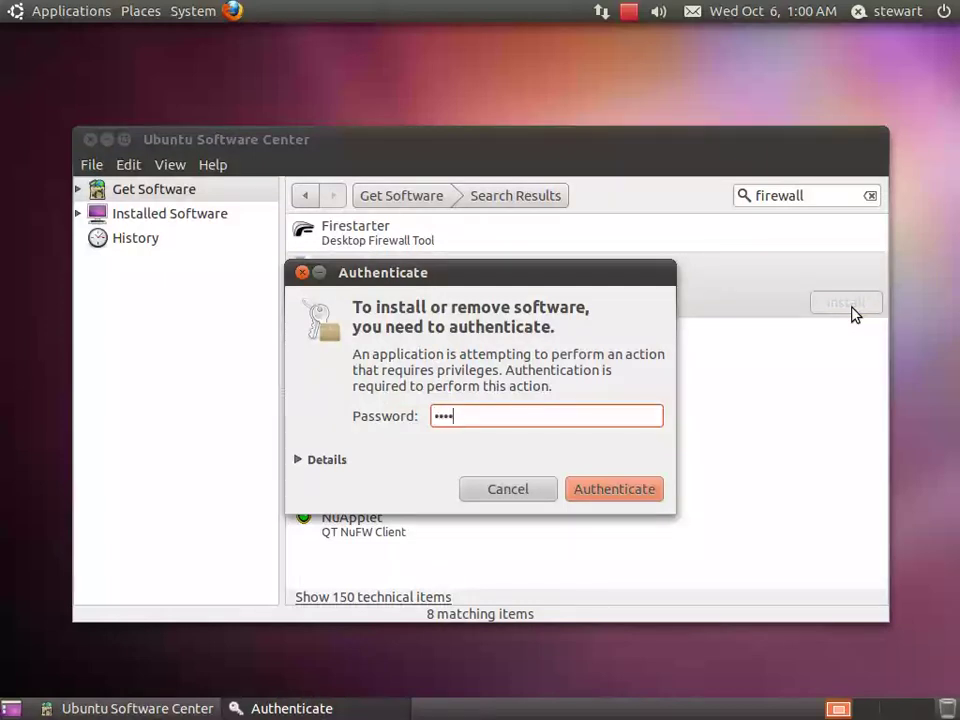
key("Return")
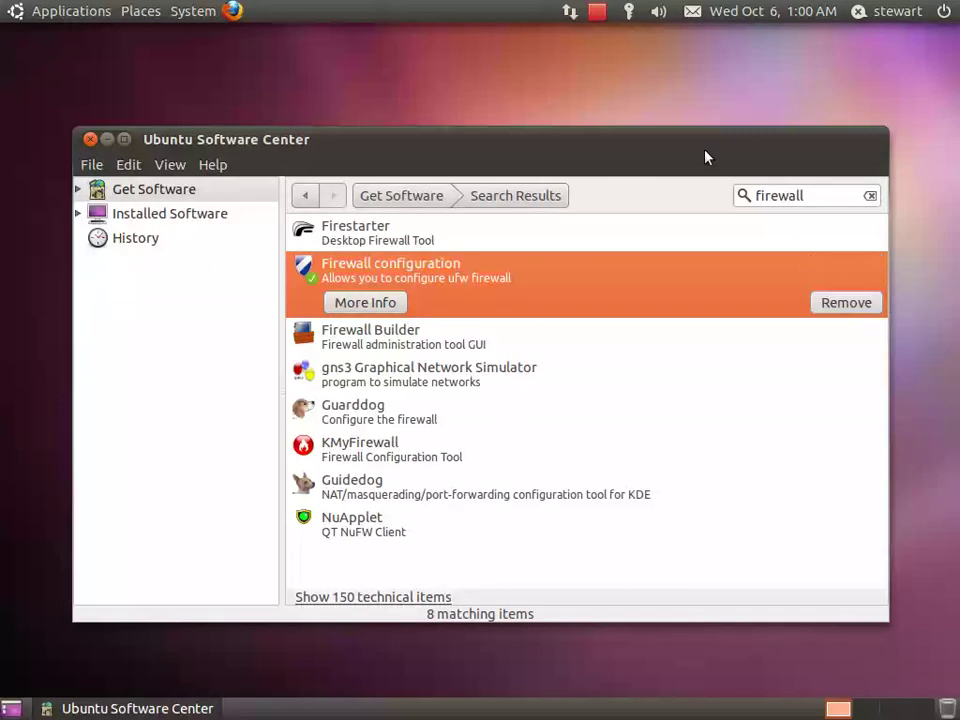
- Launch Firewall configuration from System > Administration and switch the firewall on
left_click(196, 12)
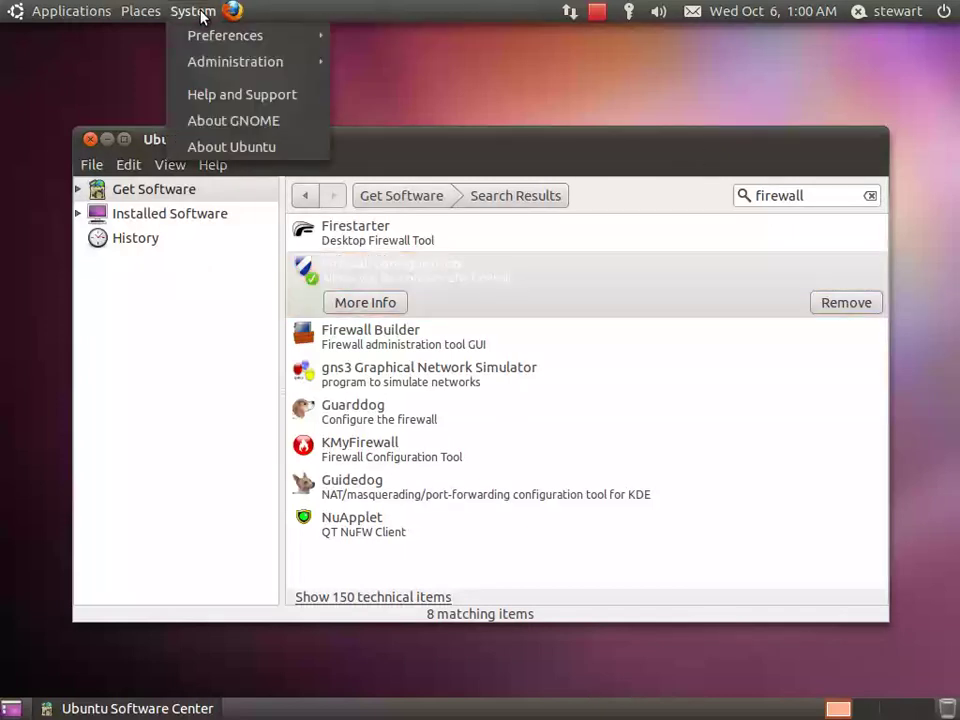
mouse_move(210, 63)
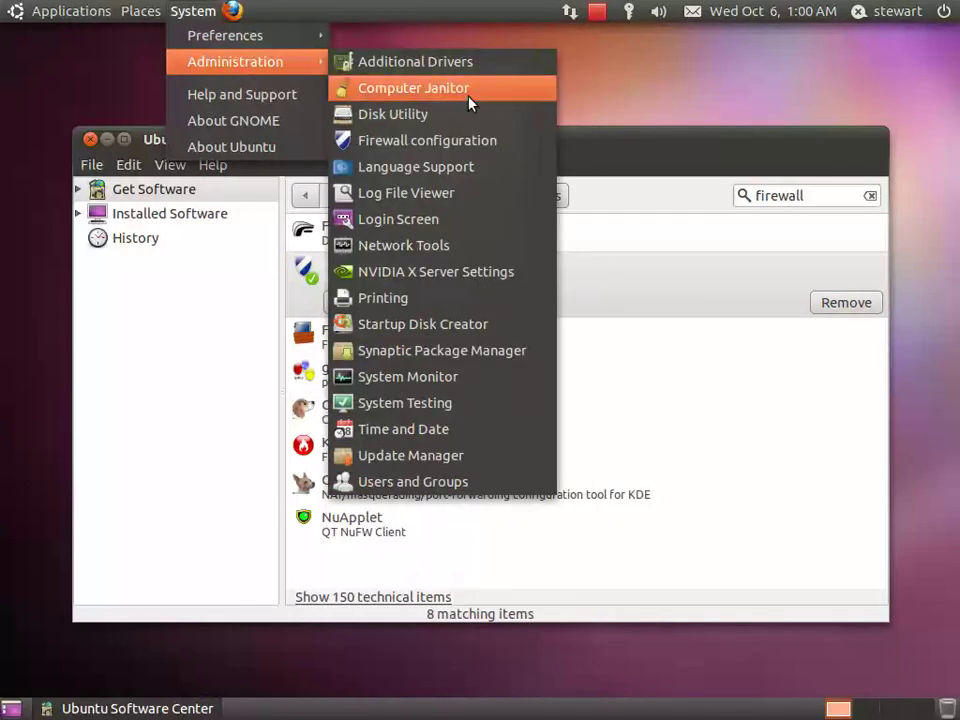
left_click(470, 140)
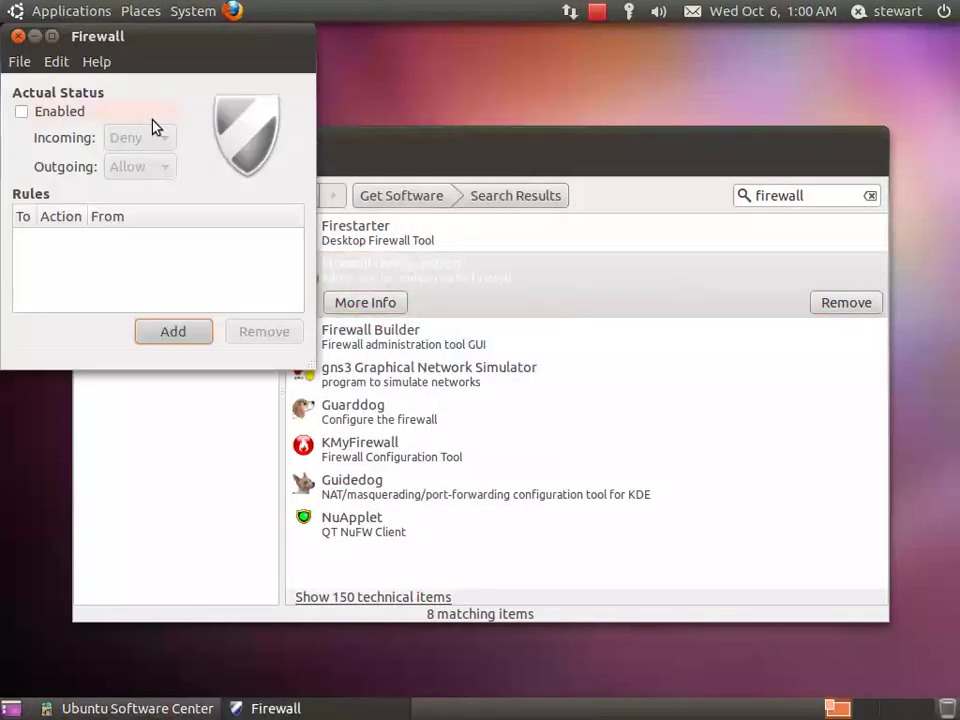
left_click(67, 111)
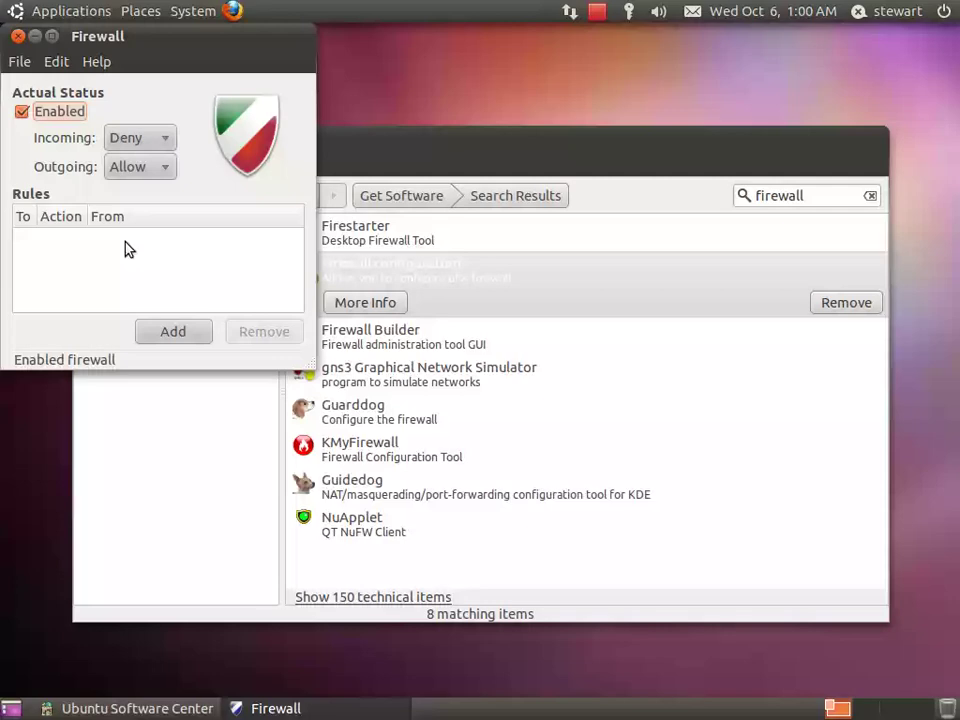
left_click(130, 10)
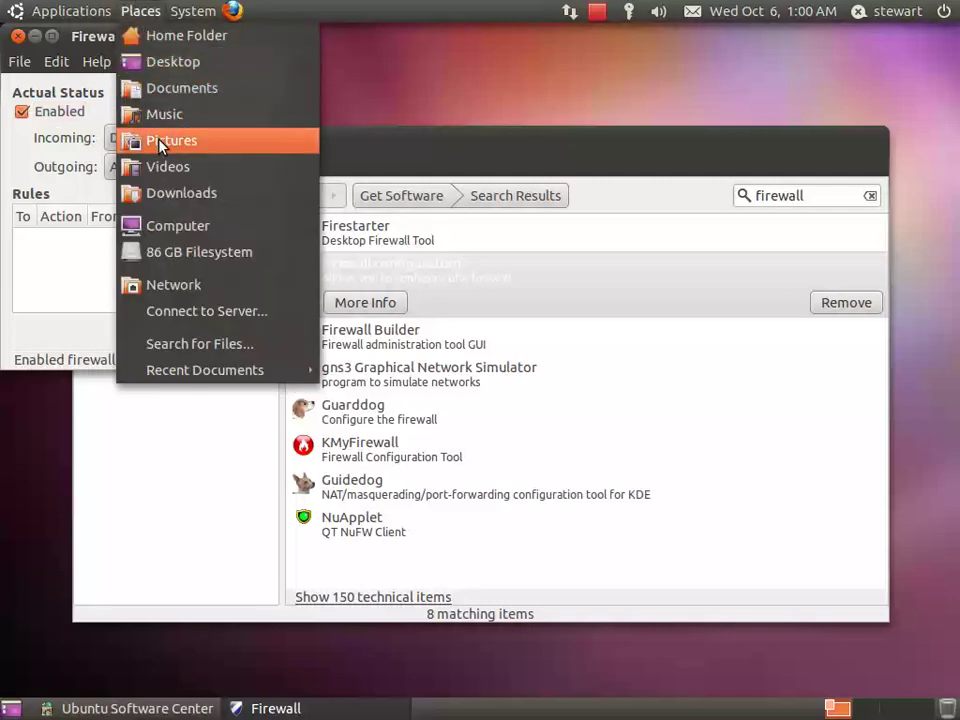
left_click(140, 284)
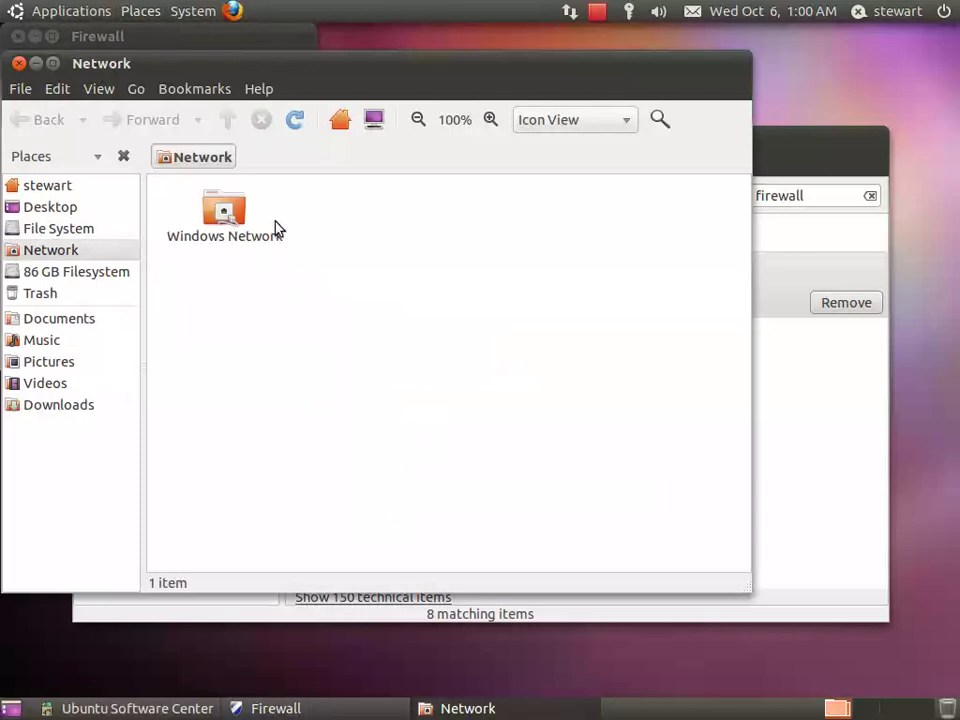
left_click(232, 227)
double_click(232, 227)
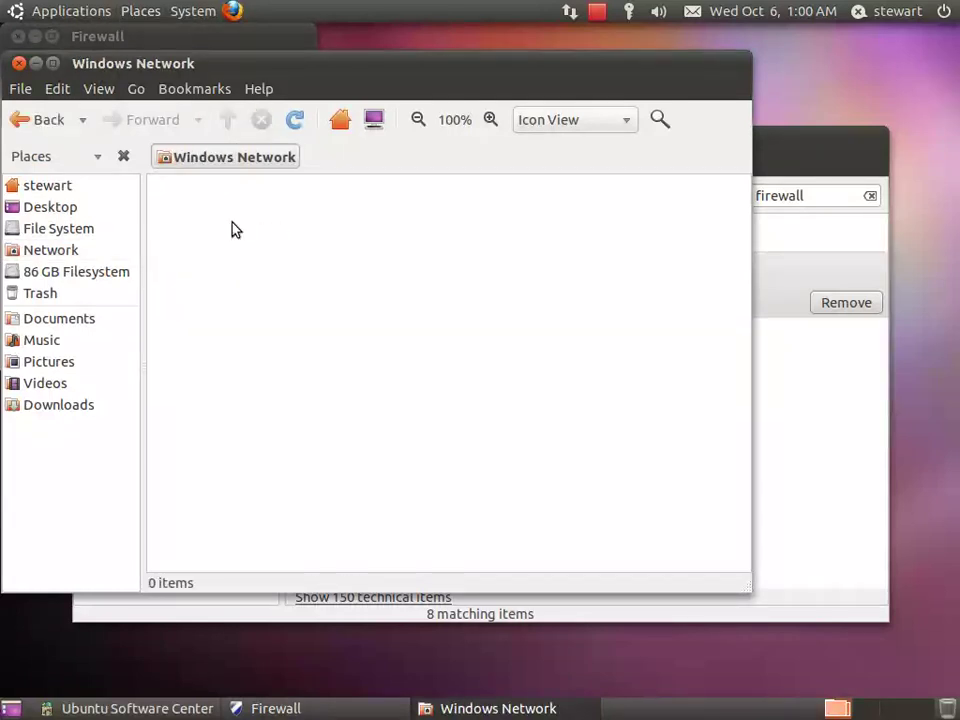
left_click(19, 63)
left_click(147, 335)
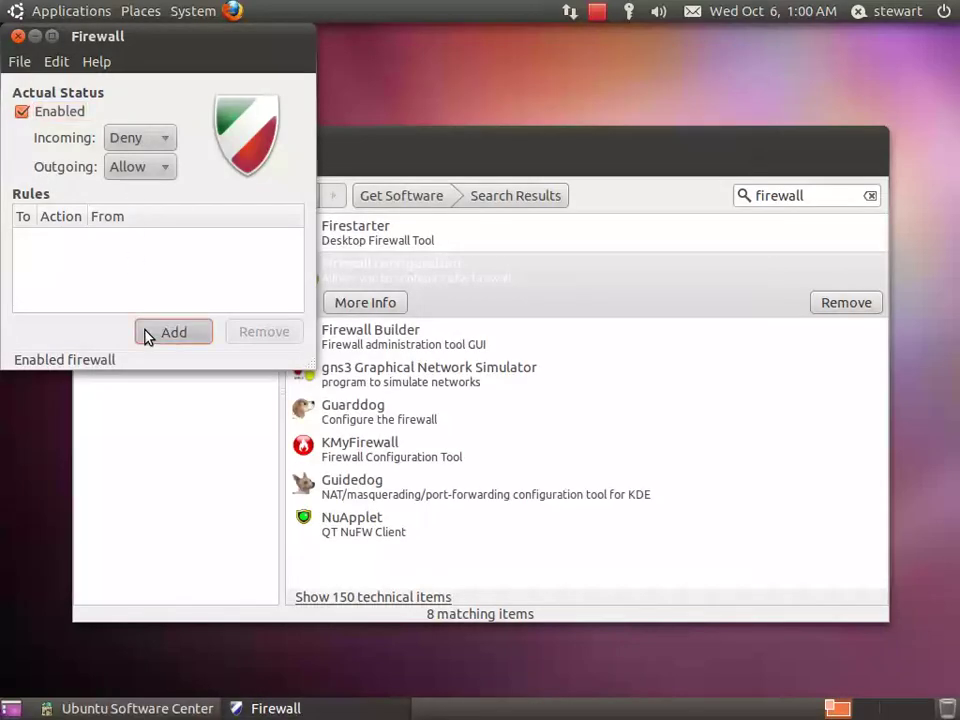
- On the Advanced tab, choose UDP and enter source 192.168.1.0/24 with ports 137,138
left_click(195, 190)
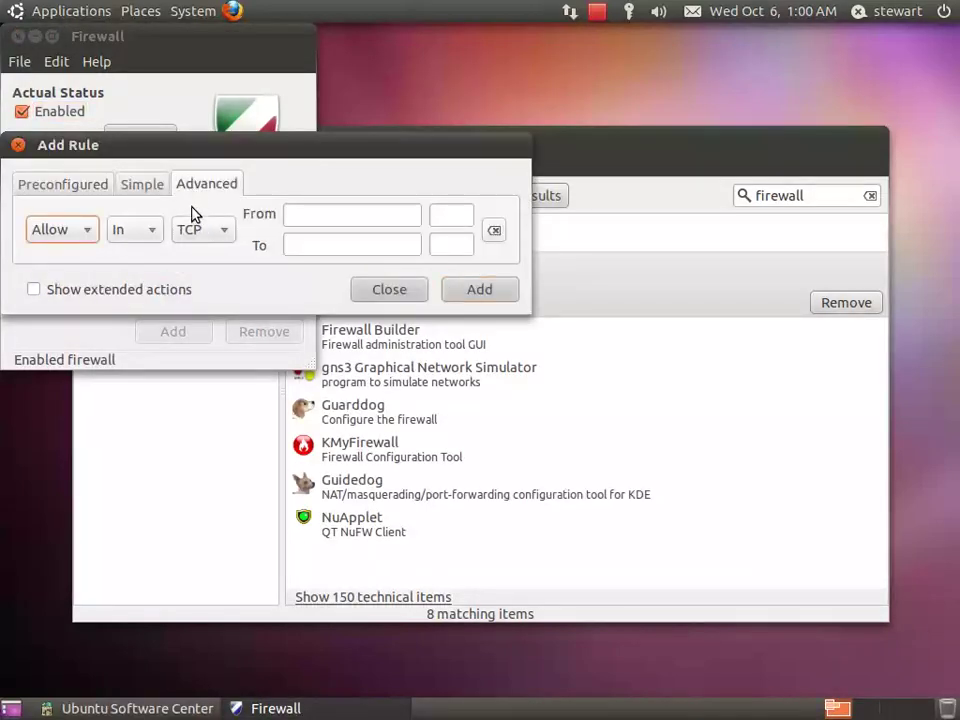
left_click(203, 231)
left_click(203, 254)
left_click(292, 218)
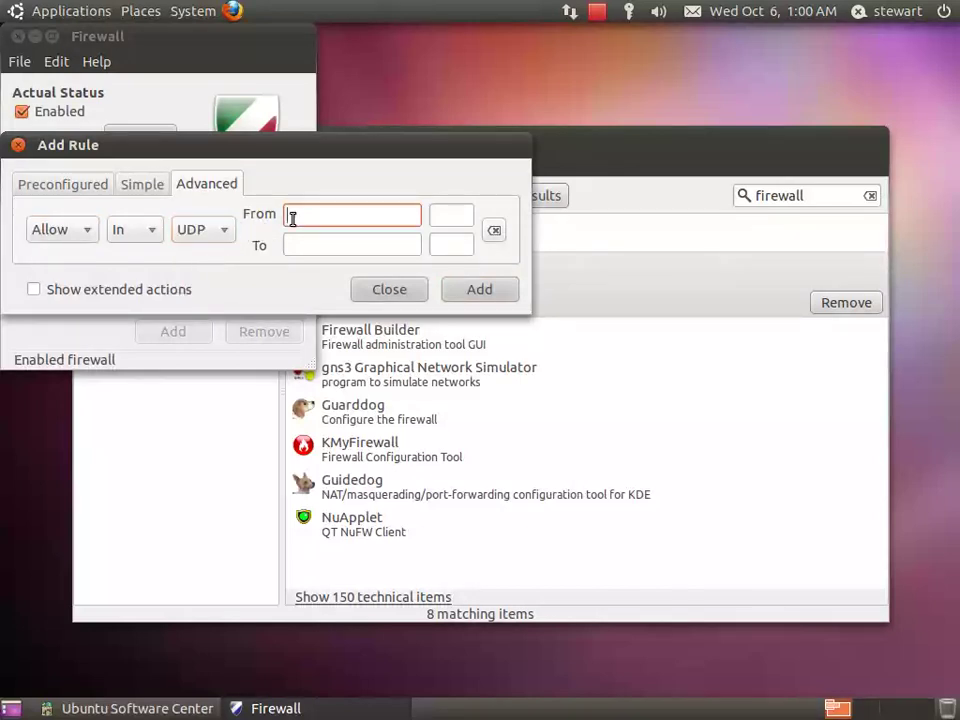
type("192.1")
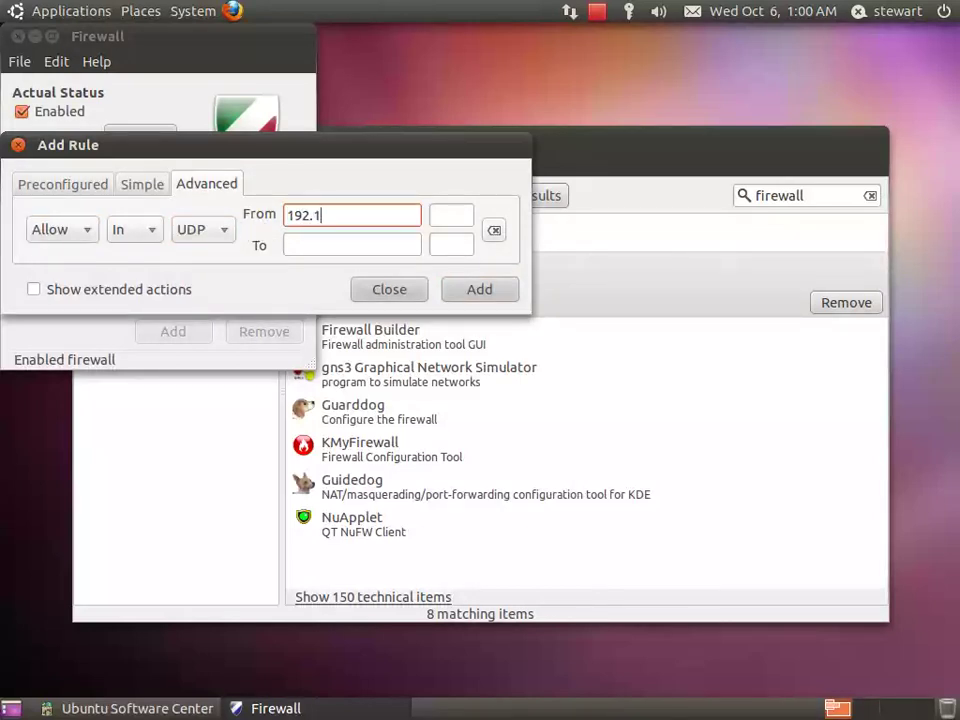
type("68.1.0/24")
key("Tab")
key("Tab")
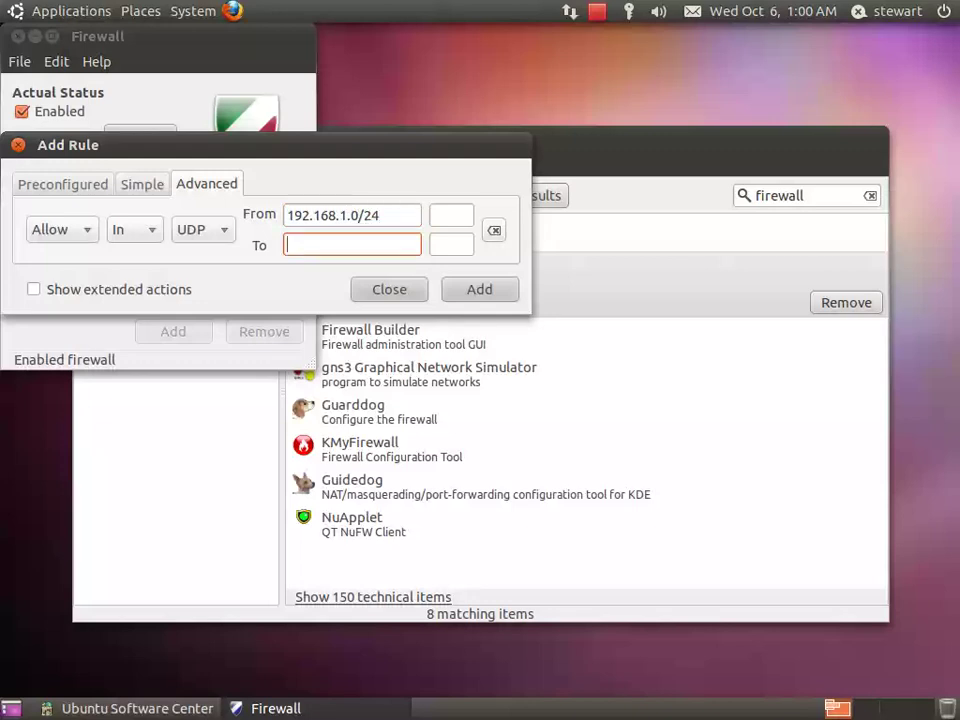
type("137,")
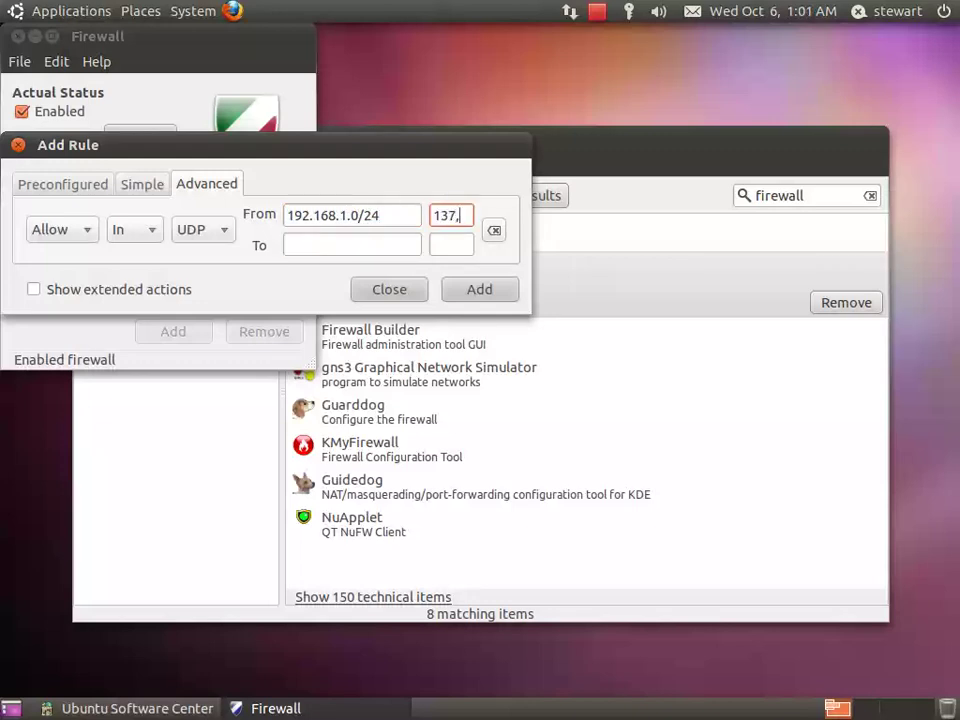
type("138")
- Copy the 192.168.1.0/24 subnet into the destination field and add the rule
left_click_drag(379, 215, 281, 213)
left_click(384, 245)
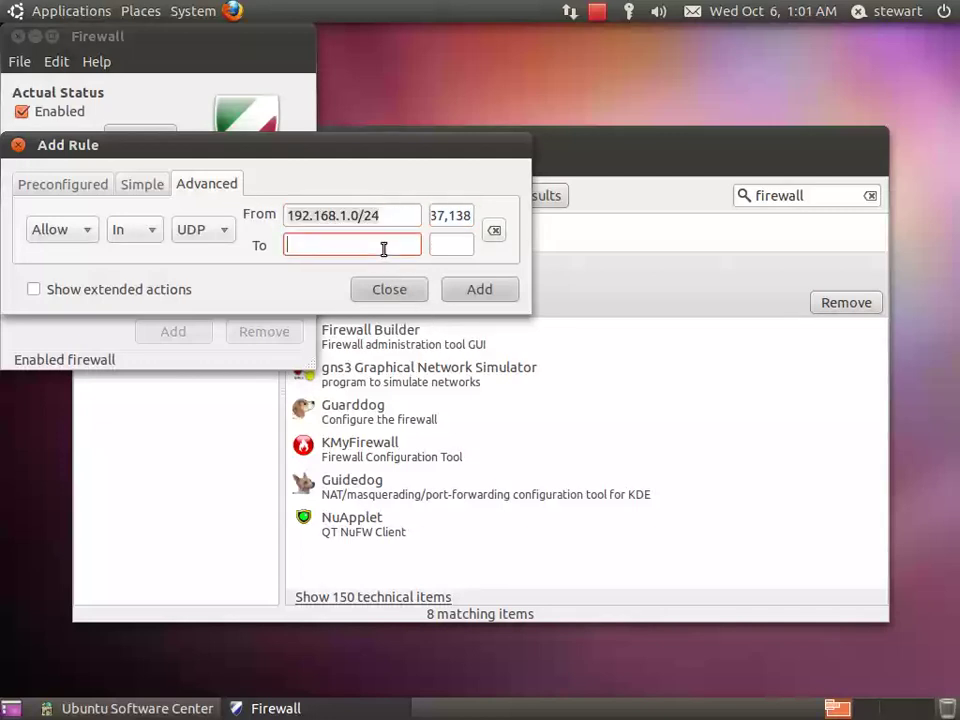
type("192.168.1.0/24")
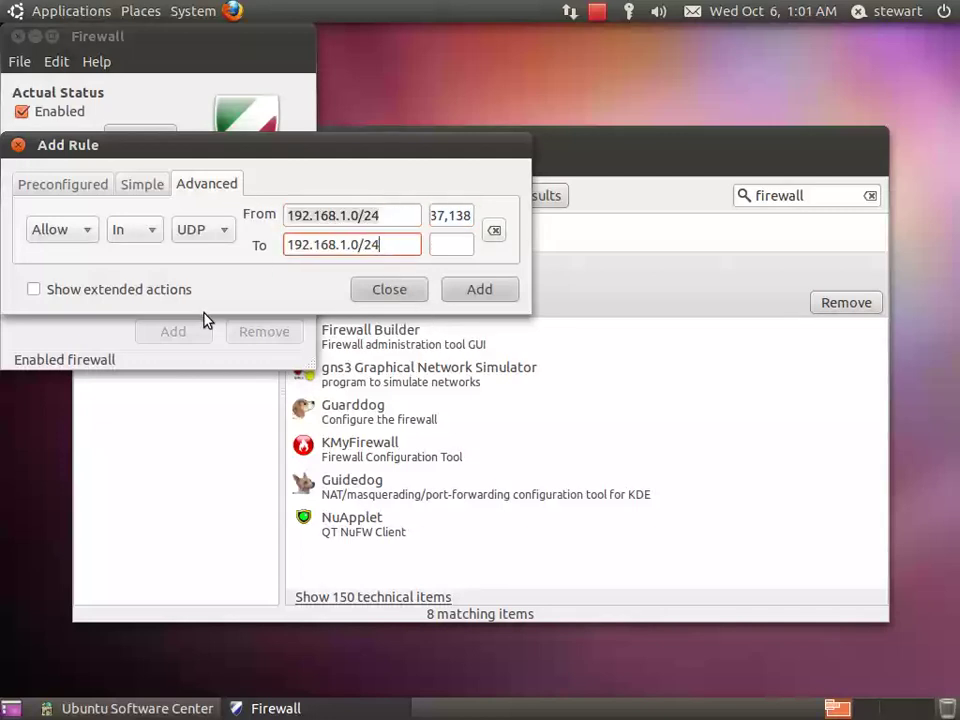
left_click(455, 288)
left_click(292, 215)
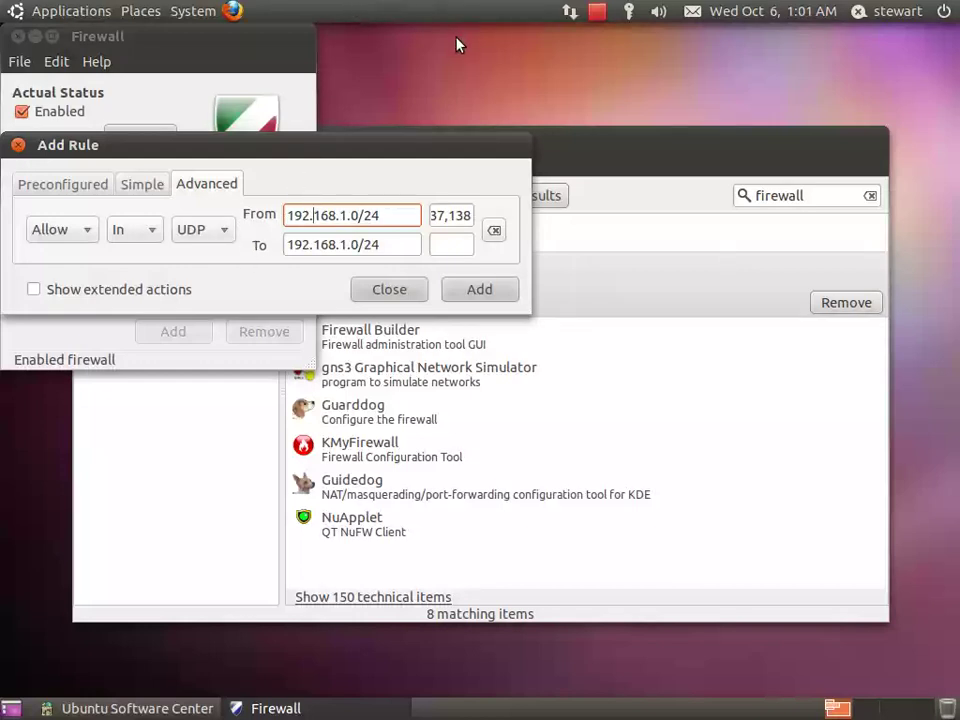
left_click(570, 13)
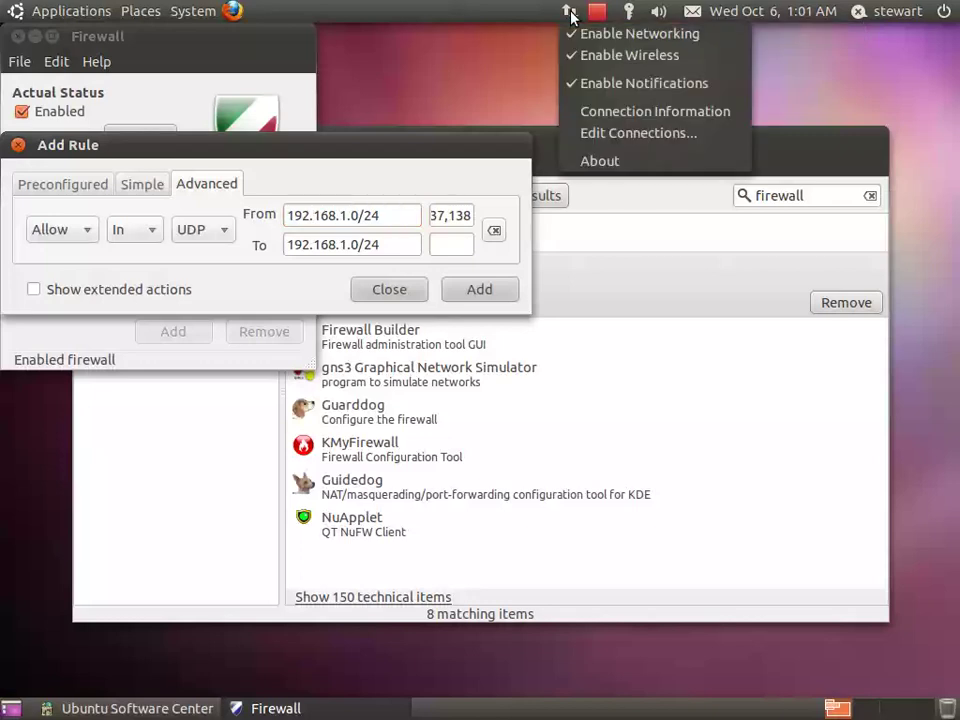
left_click(600, 112)
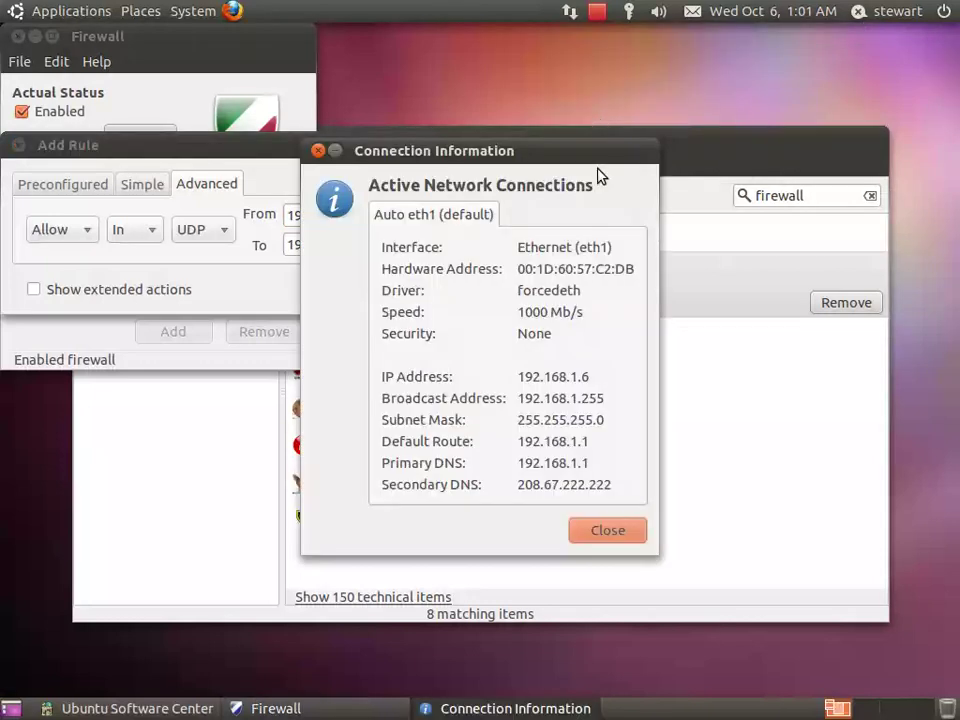
left_click_drag(517, 377, 598, 380)
left_click(578, 378)
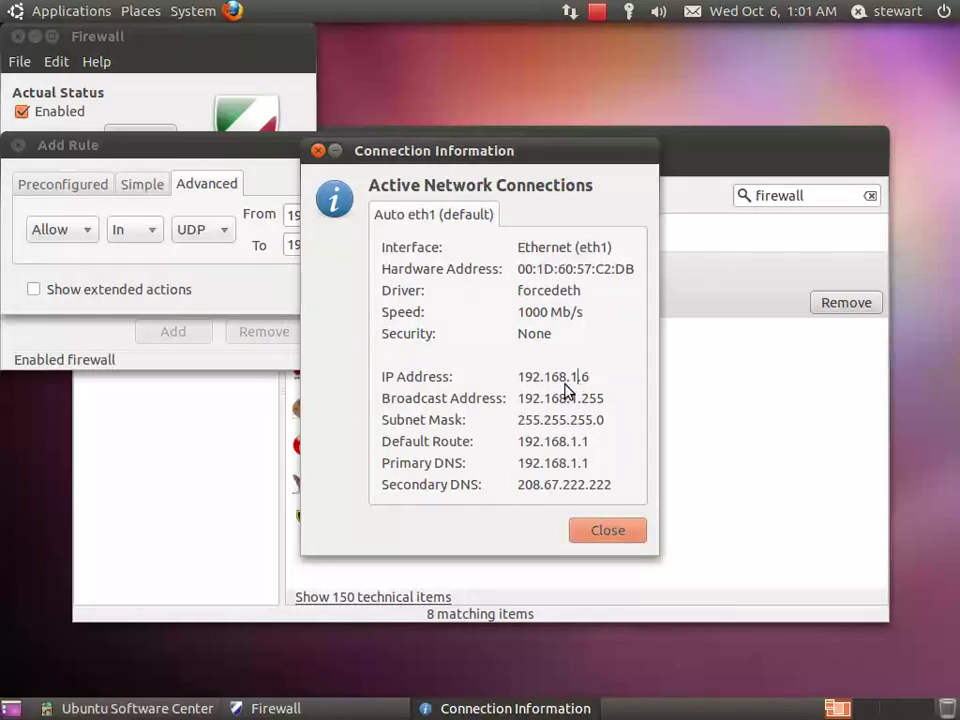
left_click_drag(518, 377, 589, 377)
left_click(576, 377)
left_click(609, 530)
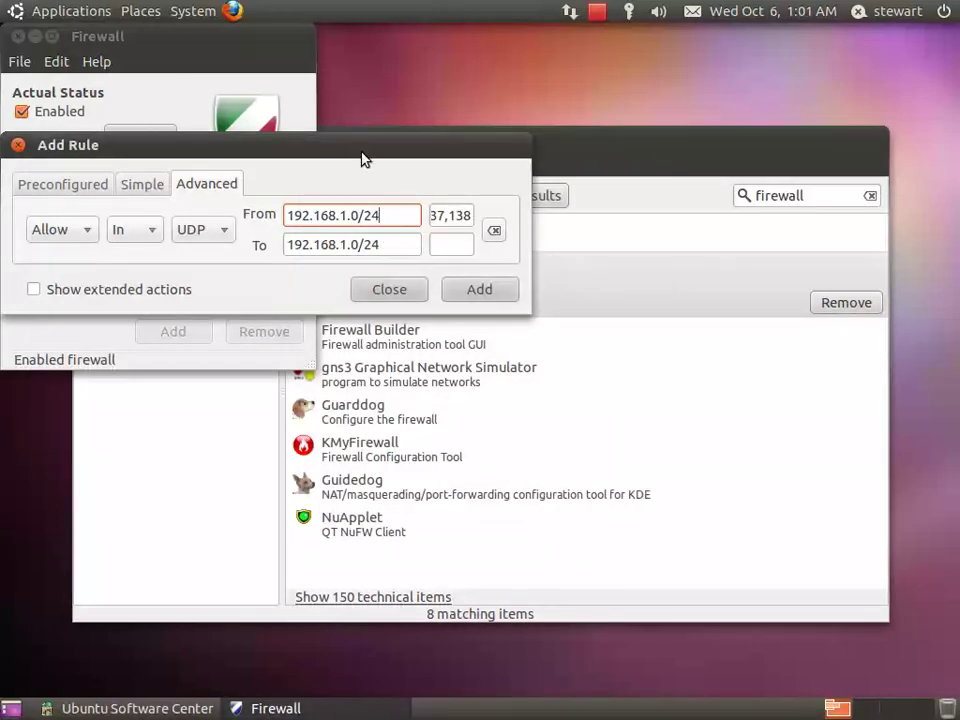
- Add the 192.168.1.0/24 UDP allow rule, close the dialog, and reopen Add Rule
left_click(466, 290)
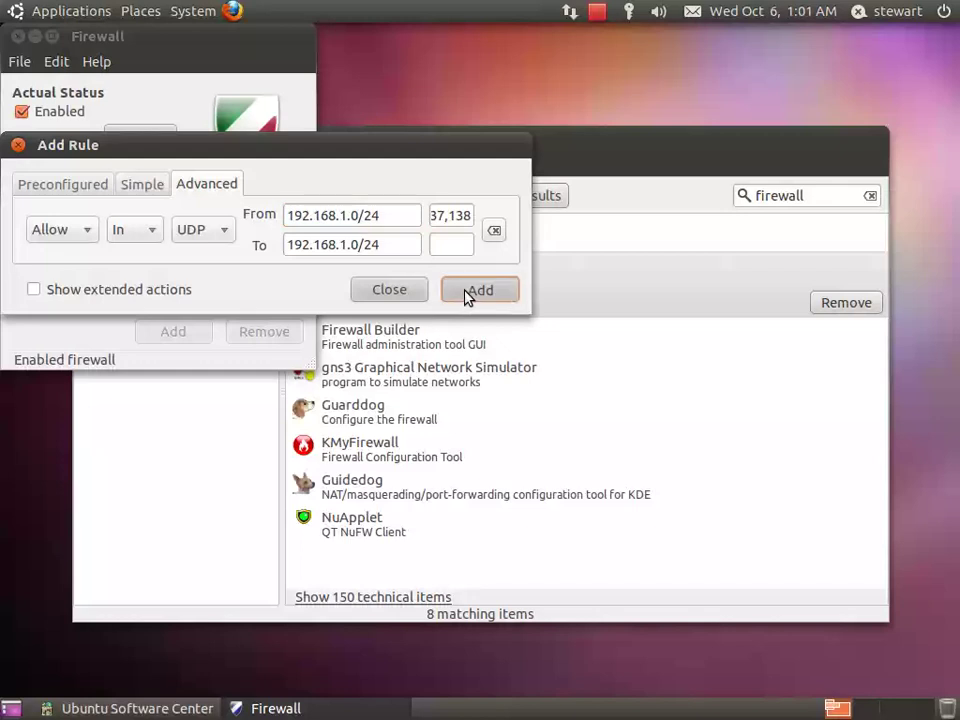
left_click(364, 290)
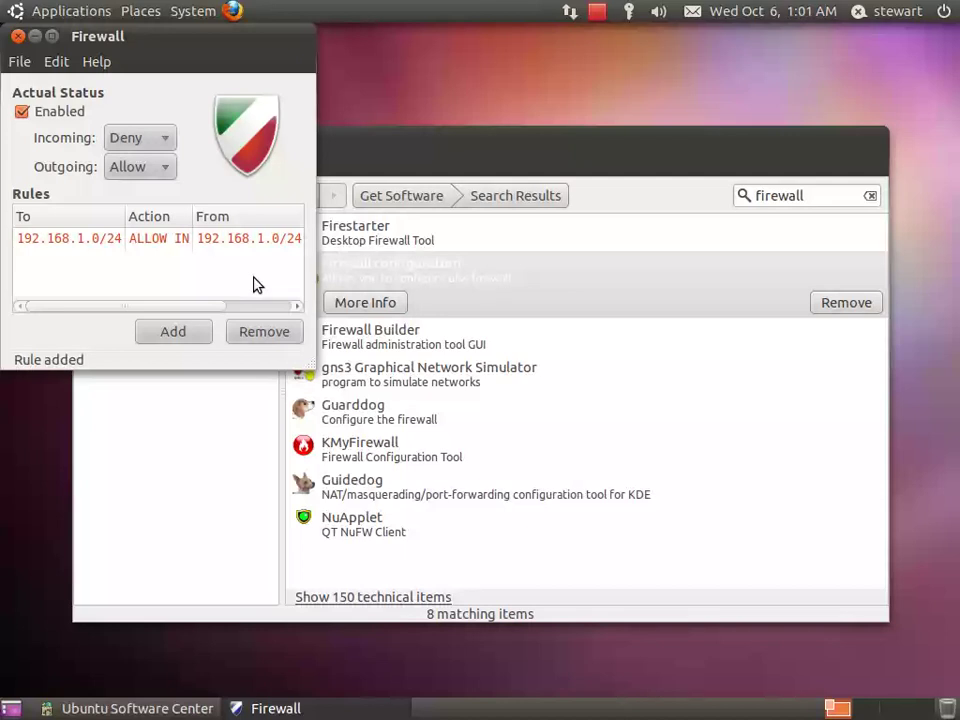
left_click(156, 338)
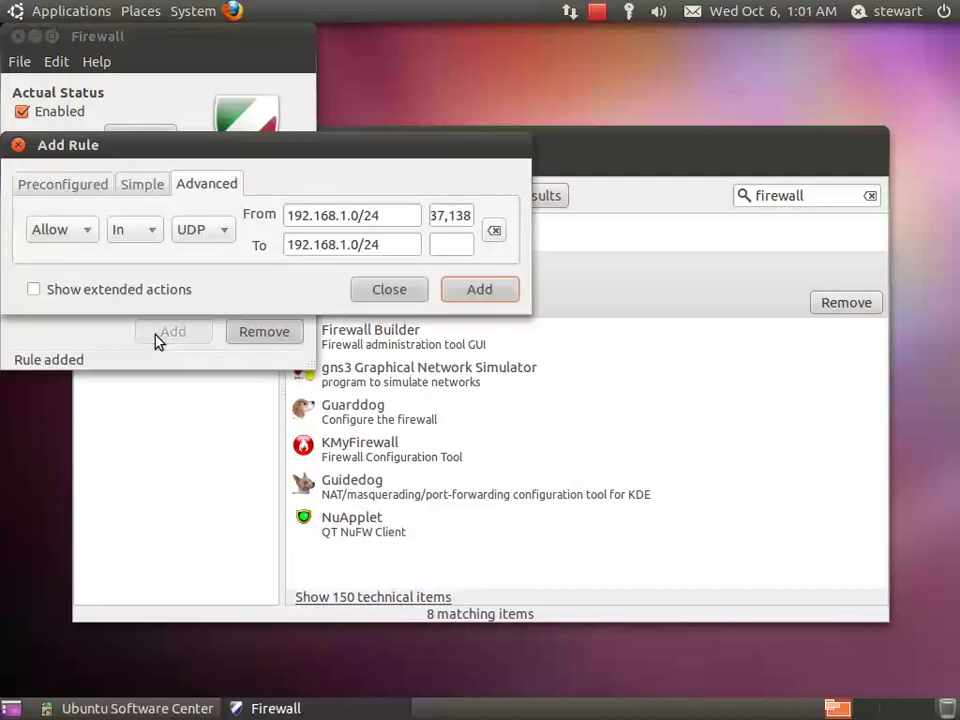
- Add a preconfigured Allow In service rule for HTTP
left_click(50, 185)
left_click(244, 229)
left_click(246, 252)
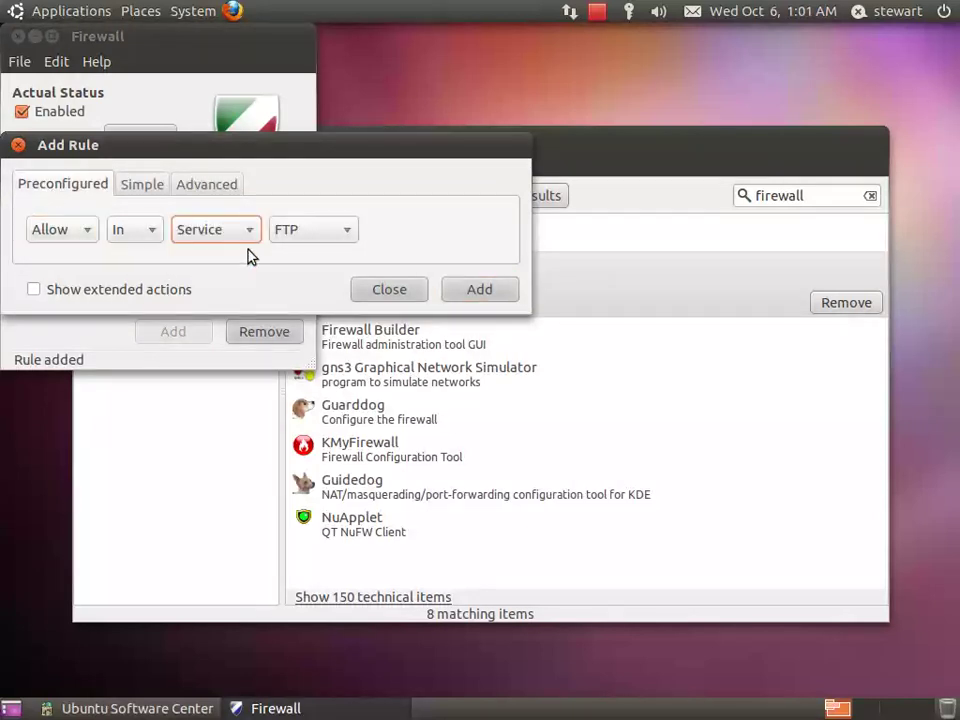
left_click(300, 230)
left_click(293, 253)
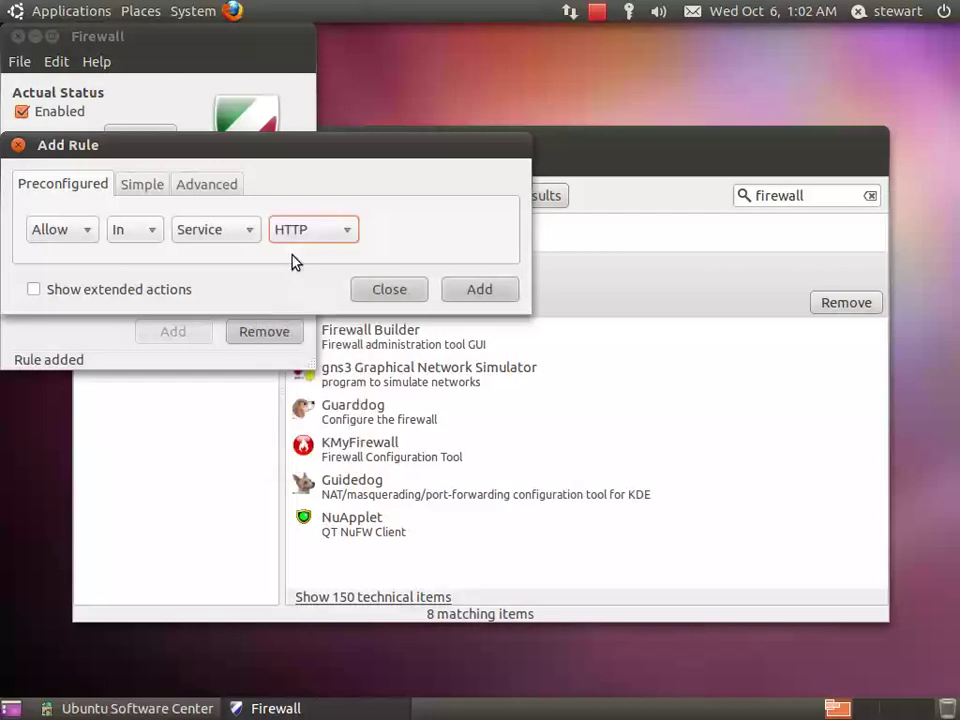
left_click(456, 290)
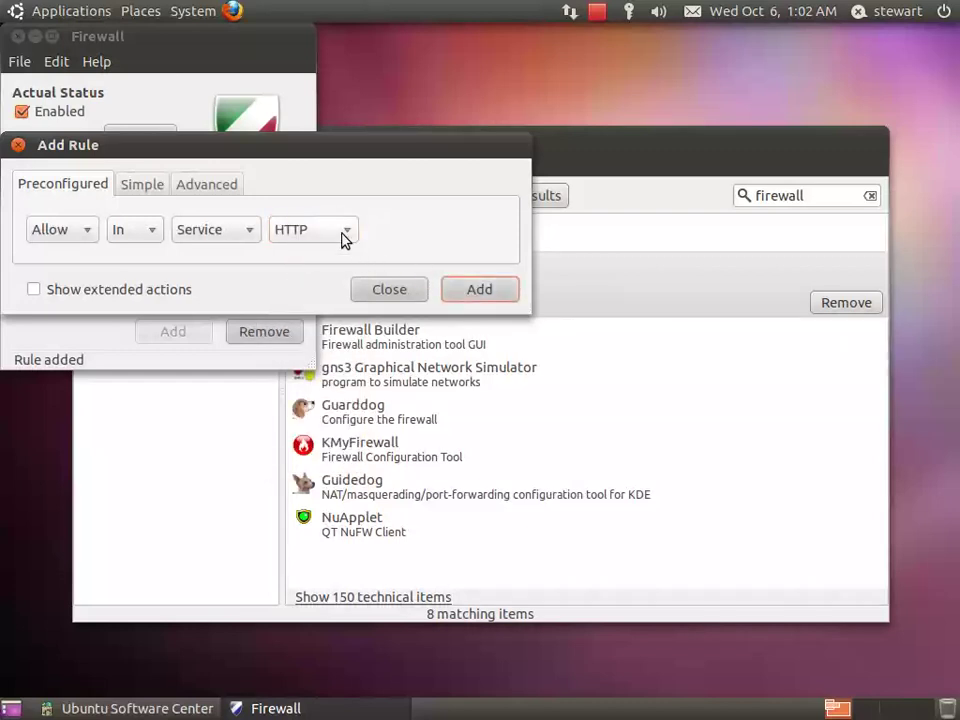
- Add the same Allow In service rules for ssh and Samba
left_click(344, 238)
left_click(298, 377)
left_click(470, 292)
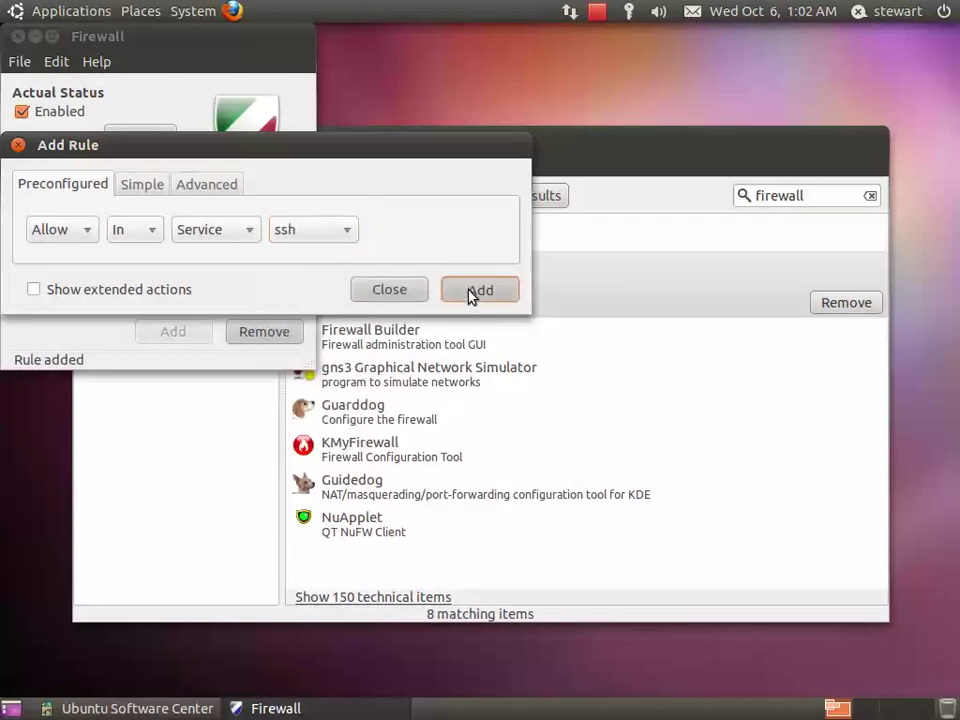
left_click(302, 234)
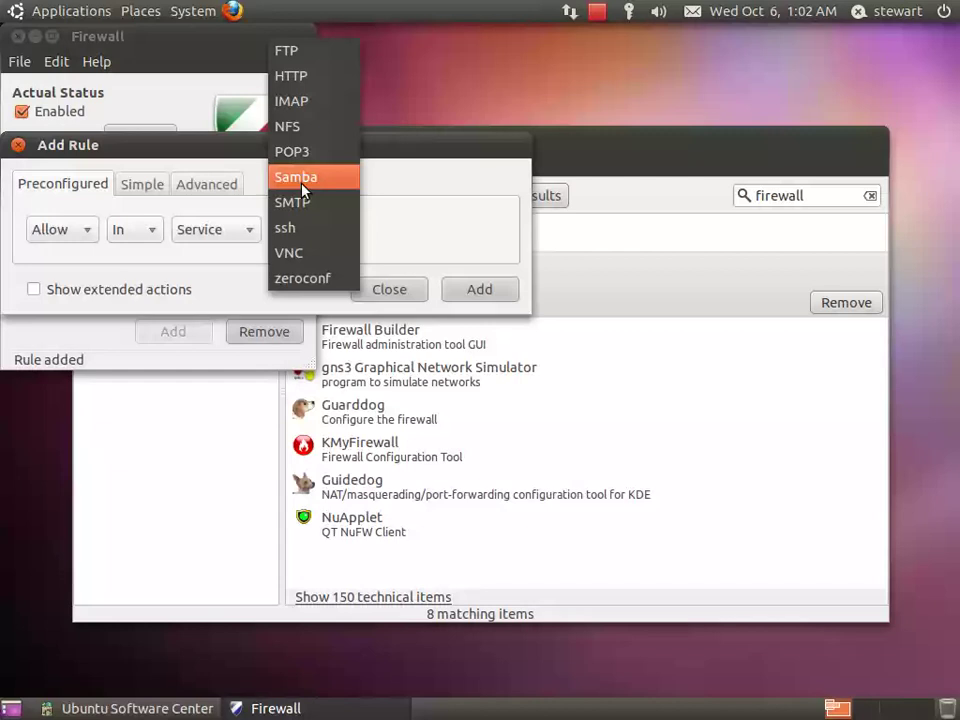
left_click(303, 190)
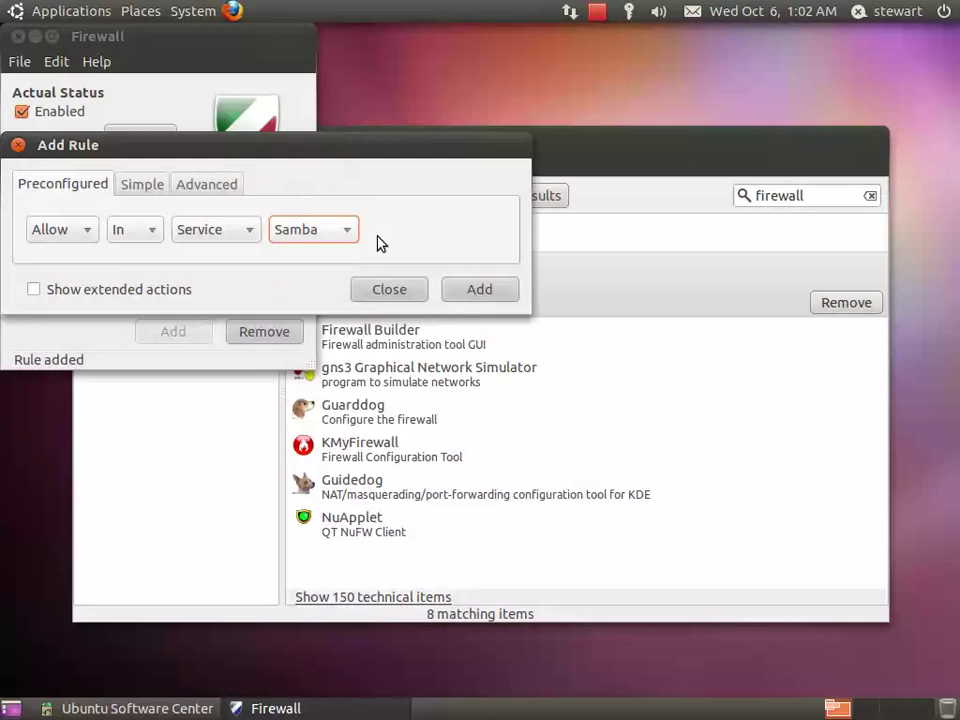
left_click(483, 300)
- Select the 80/tcp, 22, 135,139,445/tcp and 137,138/udp rules and remove them
left_click(378, 290)
left_click(186, 281)
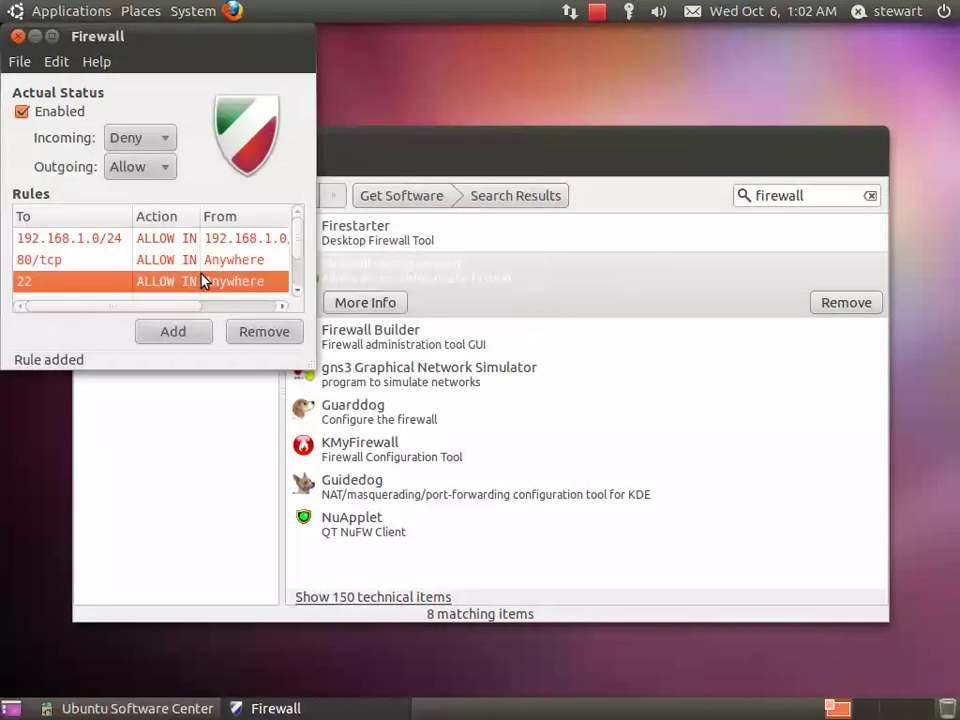
scroll(187, 285, "down", 1)
left_click(97, 286)
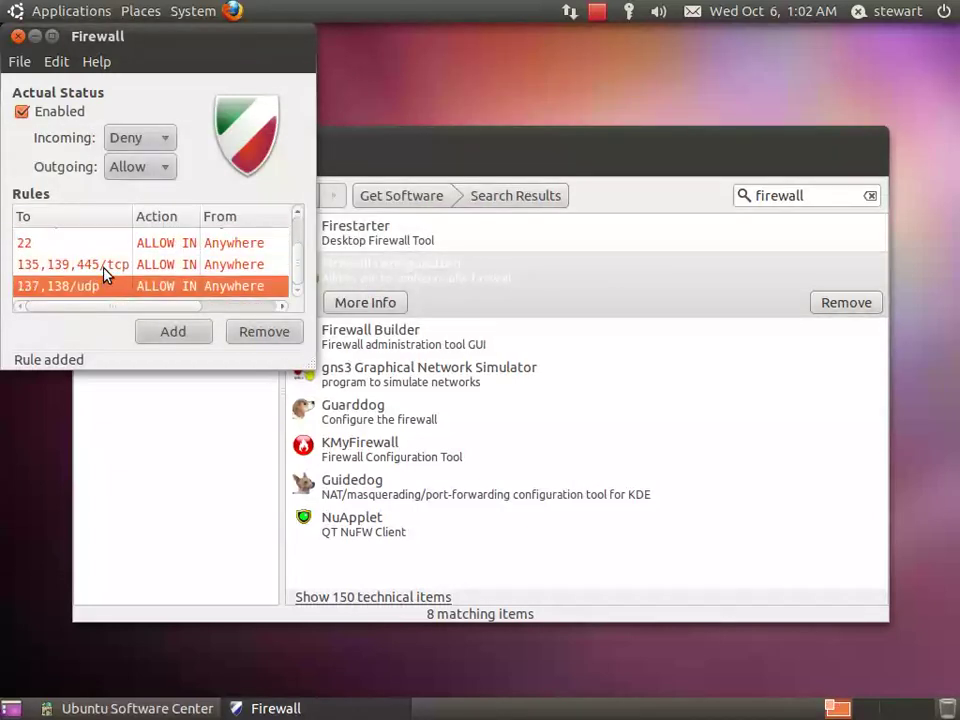
left_click(107, 268, "shift")
left_click(110, 246, "shift")
scroll(111, 250, "up", 1)
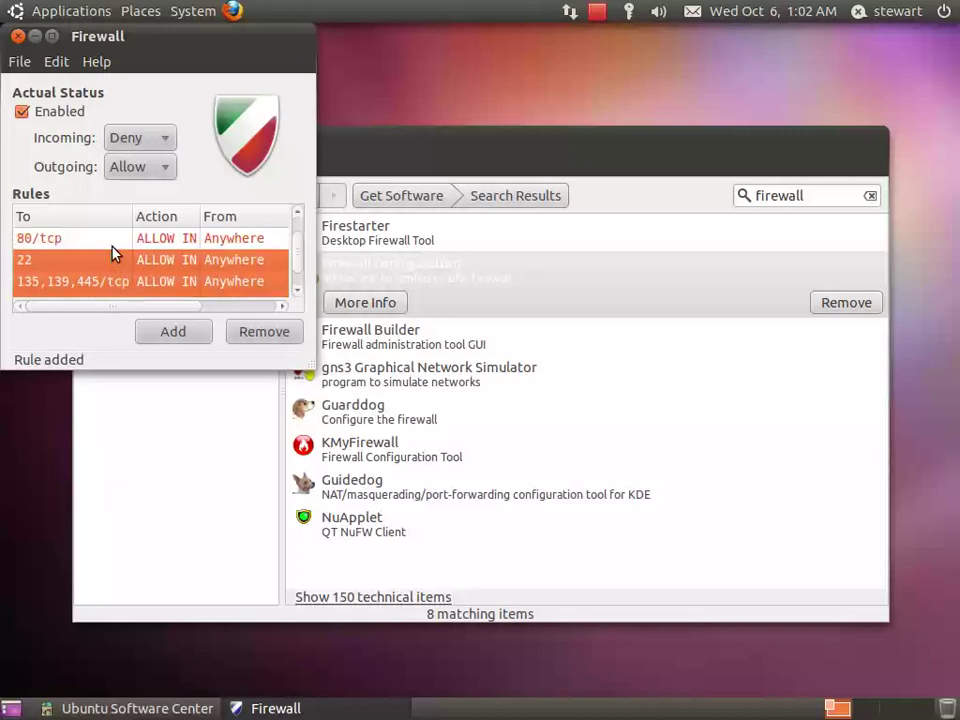
left_click(120, 247, "shift")
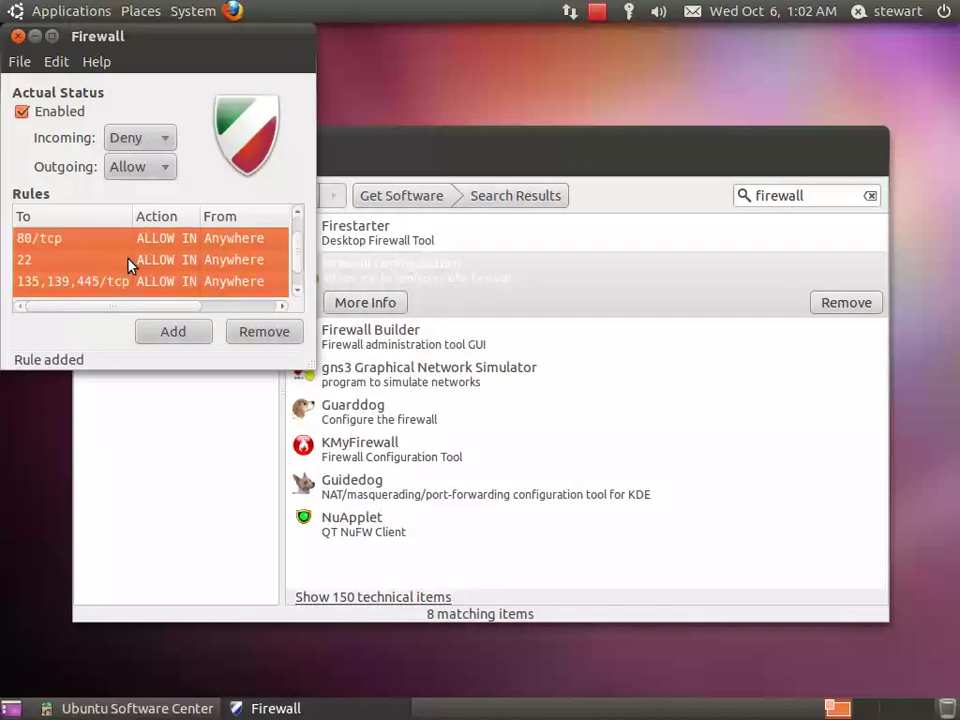
scroll(128, 263, "up", 1)
scroll(128, 263, "down", 2)
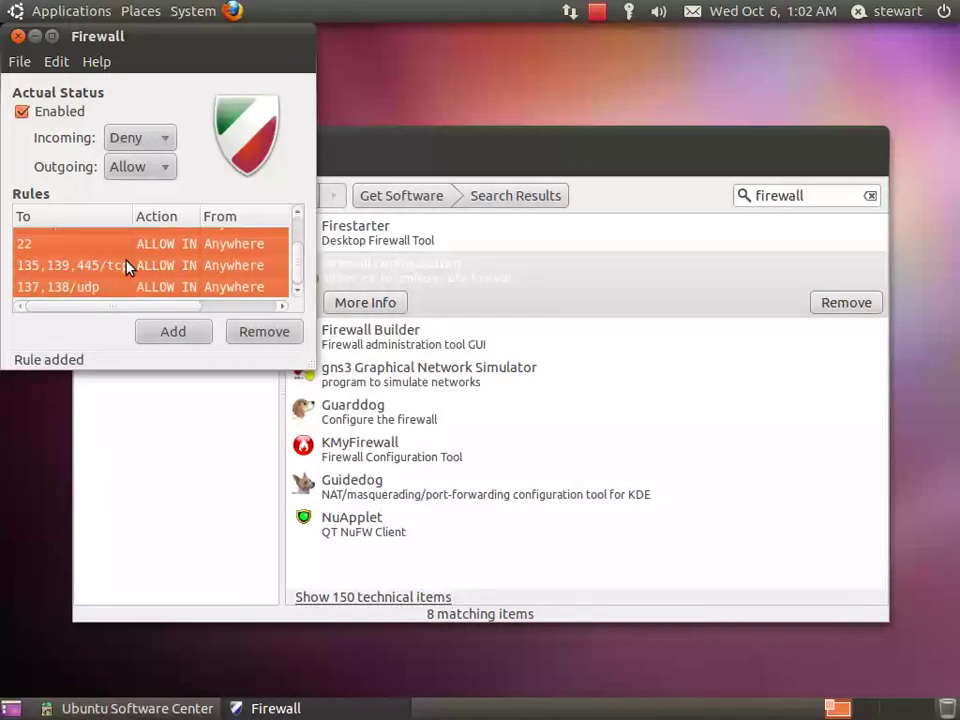
scroll(126, 266, "up", 2)
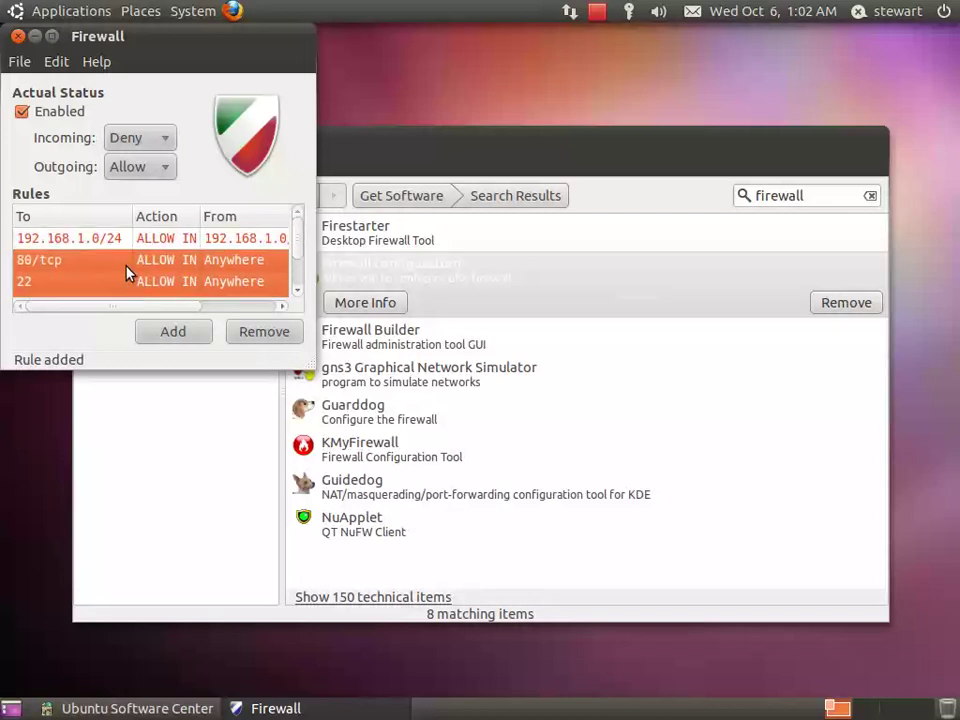
scroll(126, 268, "down", 2)
left_click(272, 340)
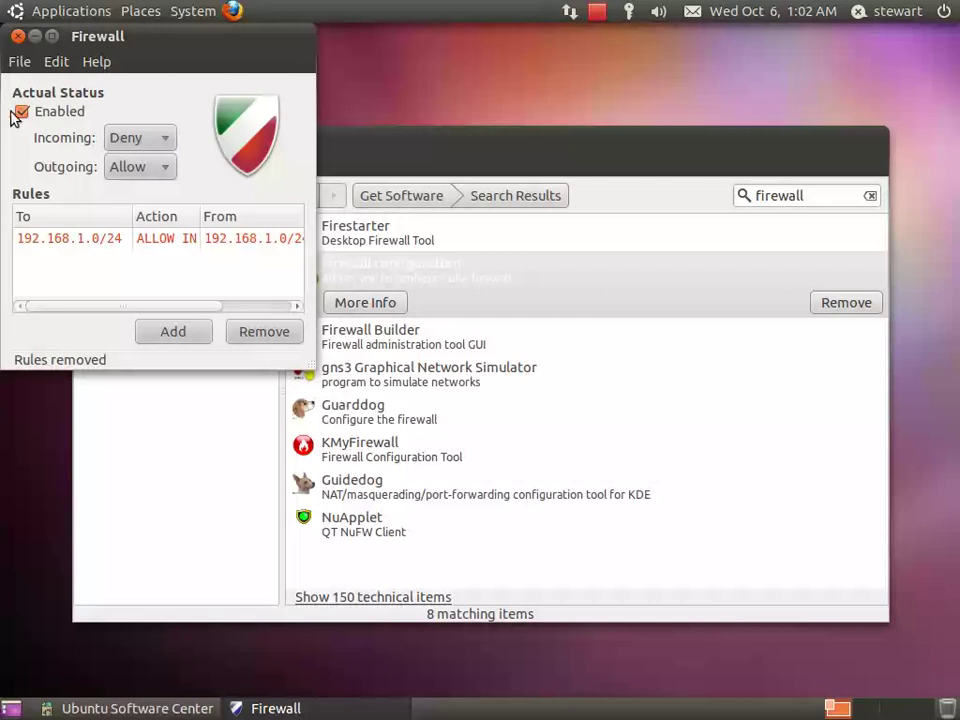
- Close Gufw, search Software Center for 'clam', and install Virus Scanner
left_click(17, 37)
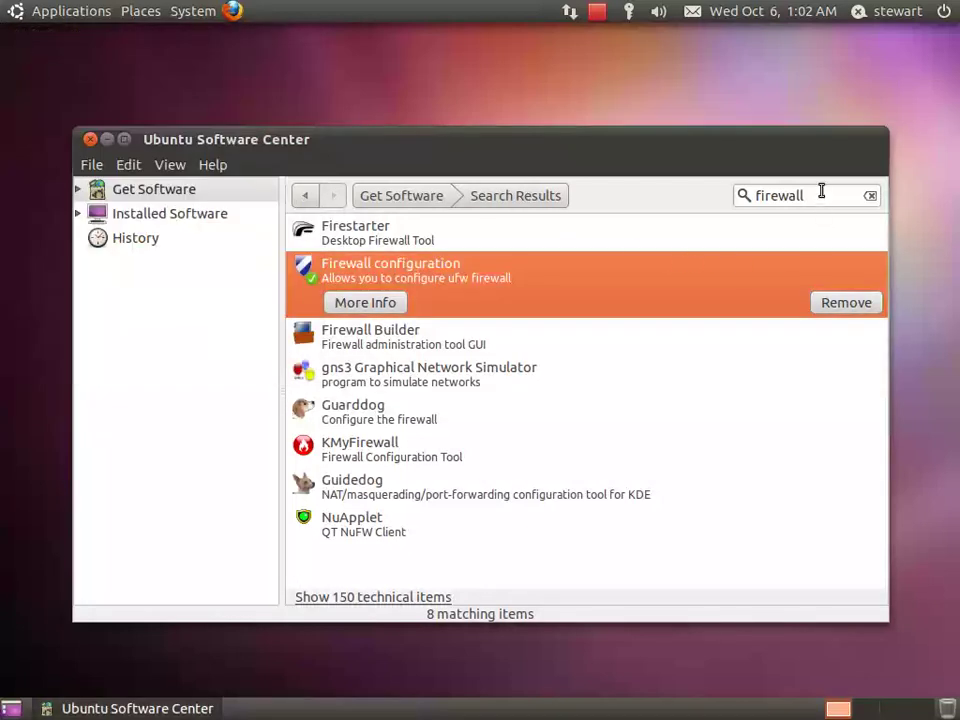
double_click(816, 204)
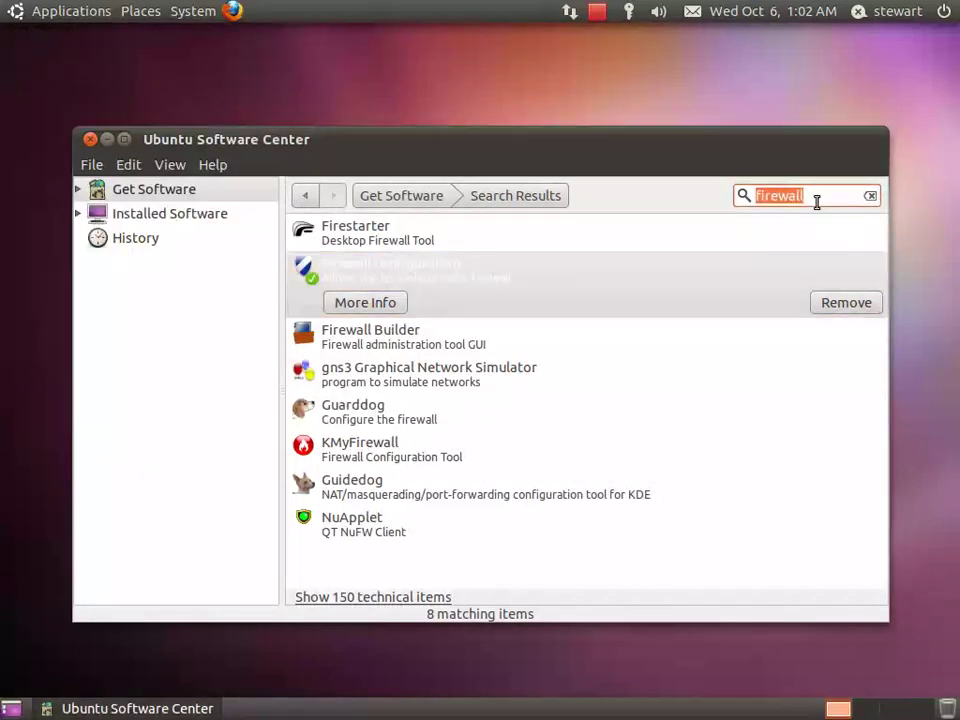
type("clam")
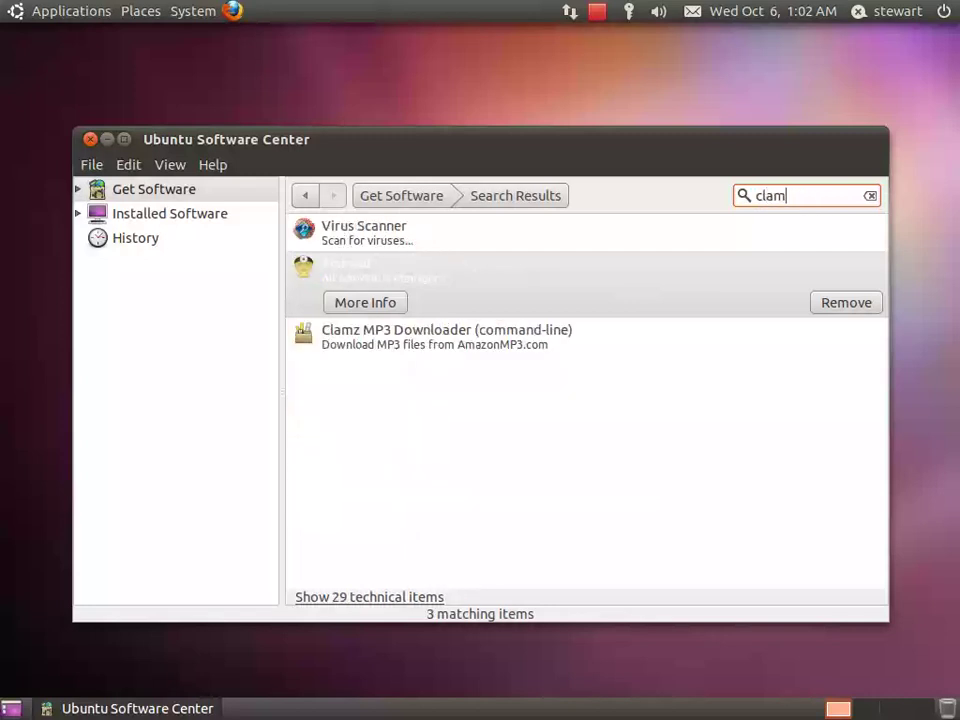
left_click(440, 236)
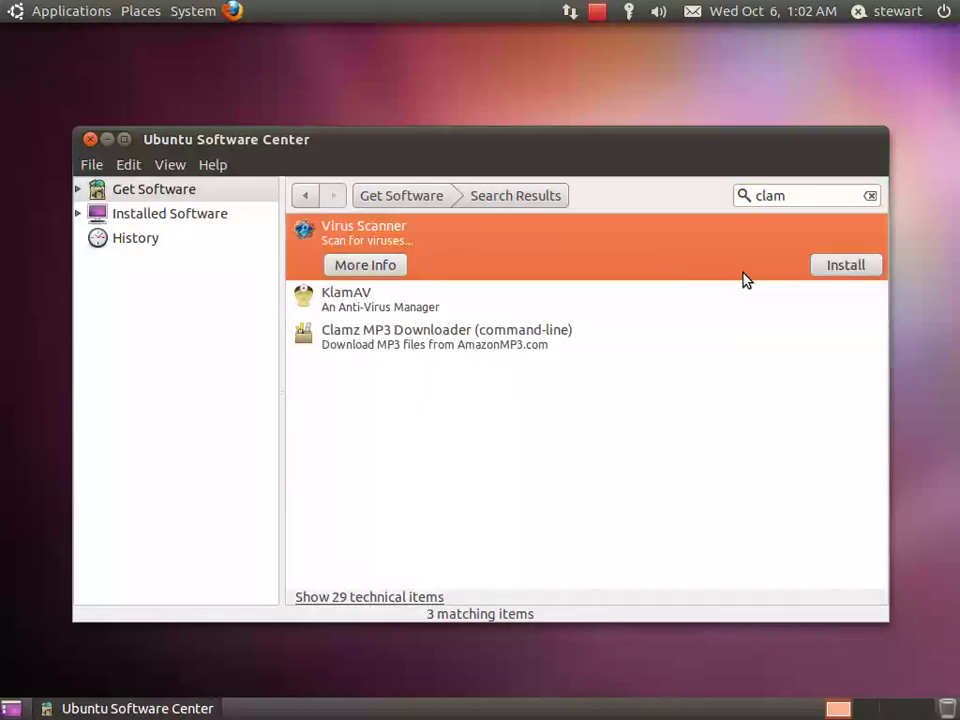
left_click(827, 266)
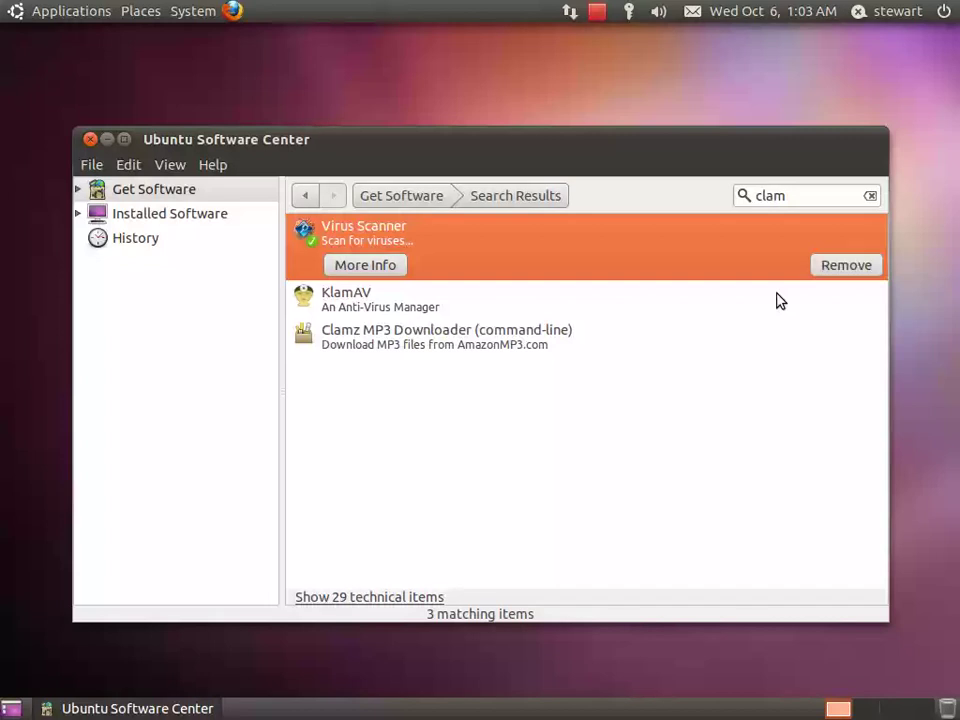
- Close Ubuntu Software Center and launch Virus Scanner from the Applications menu
left_click(89, 140)
left_click(62, 8)
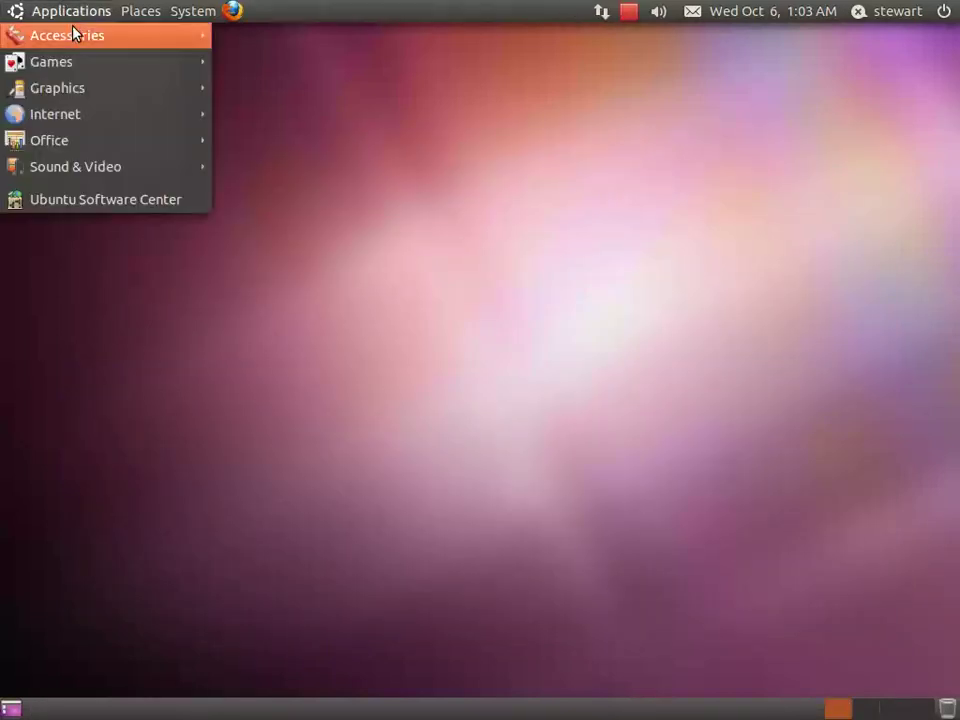
mouse_move(75, 35)
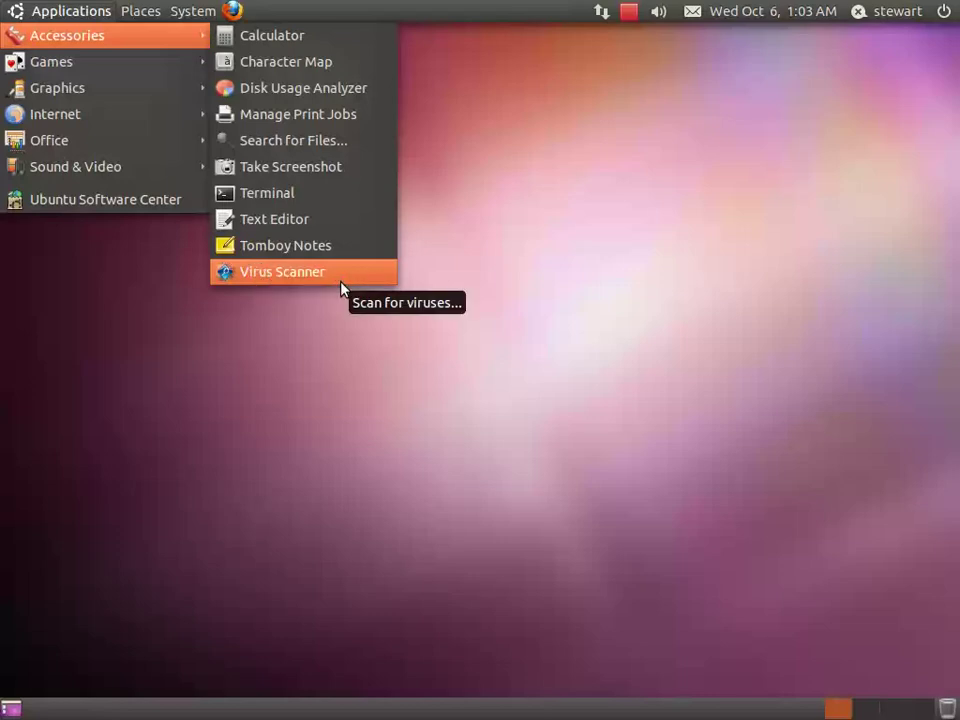
left_click(401, 446)
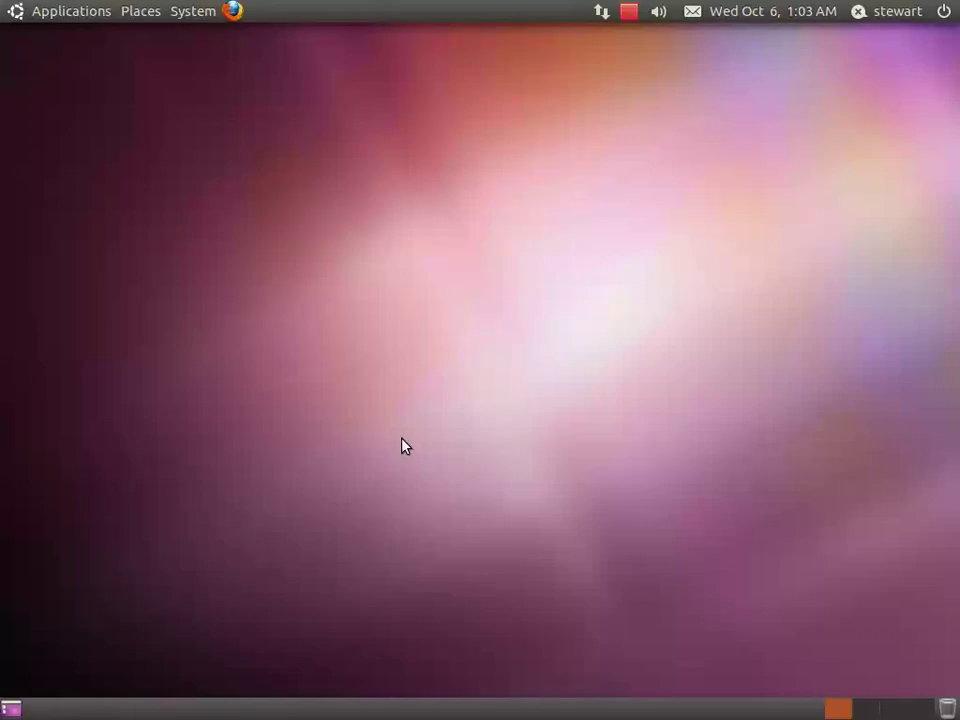
- Run 'gksudo clamtk' from the Alt+F2 Run Application dialog
key("alt+F2")
type("gk")
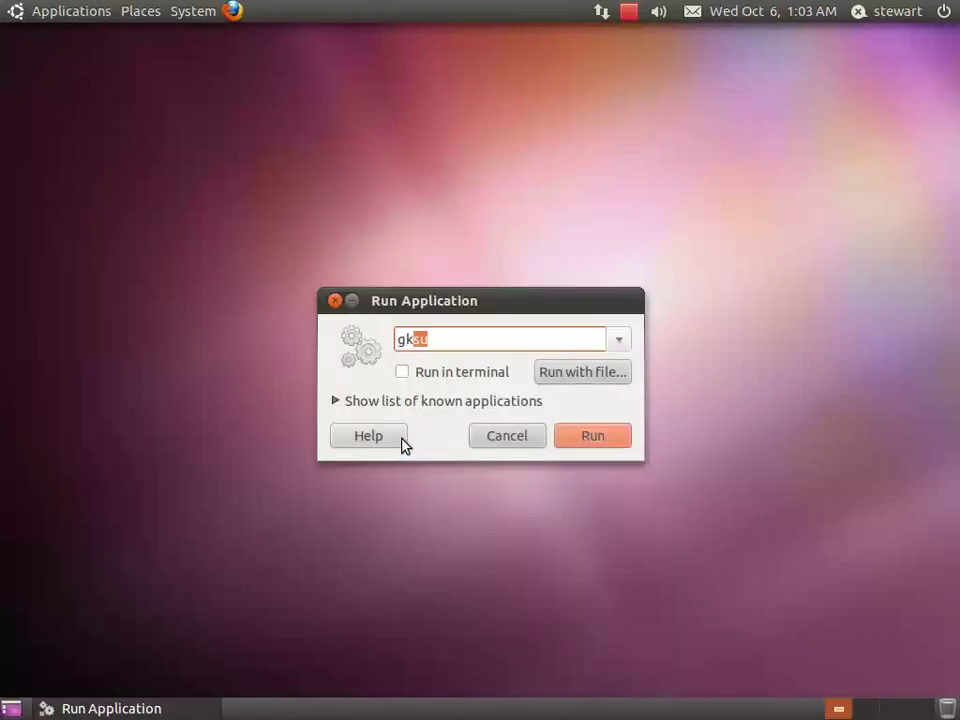
type("sudo clamtk")
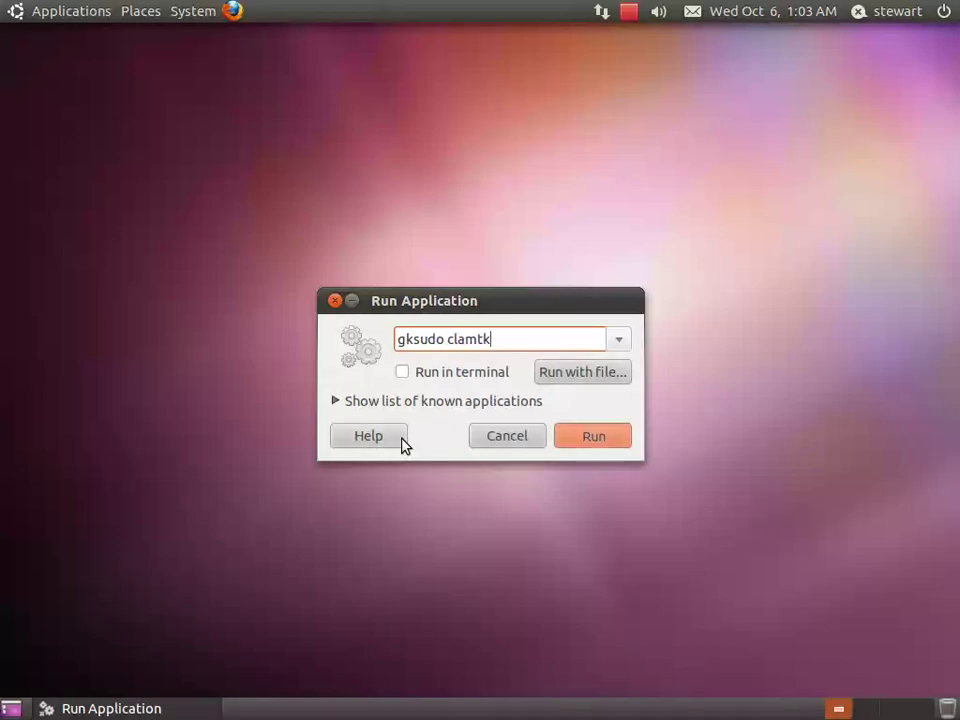
key("Return")
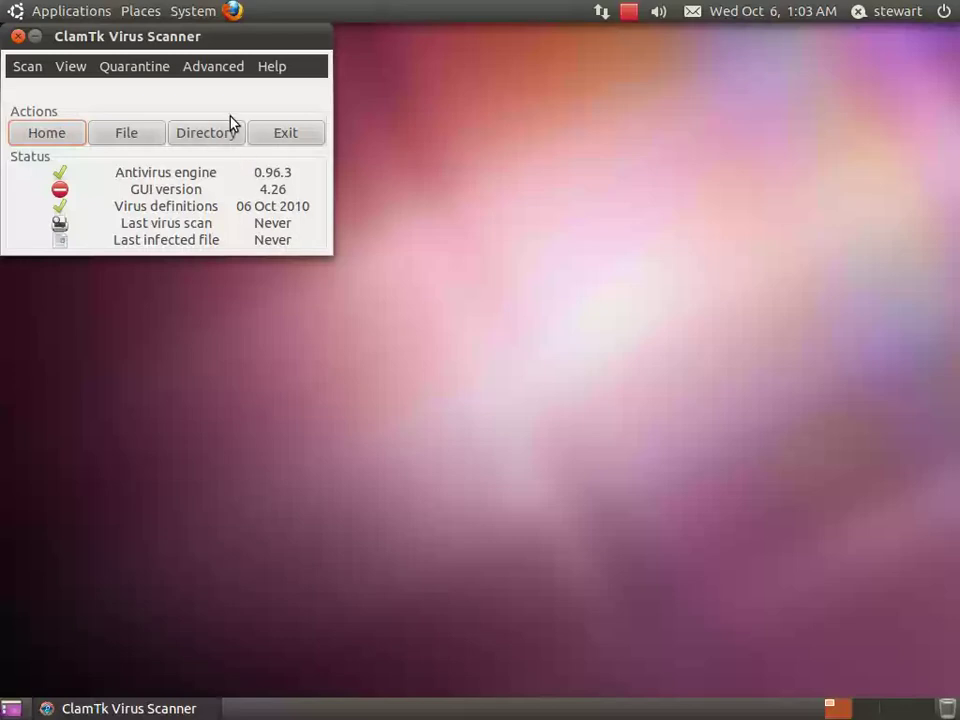
- Rerun the ClamTk antivirus setup wizard and save System Wide signature updates
left_click(222, 67)
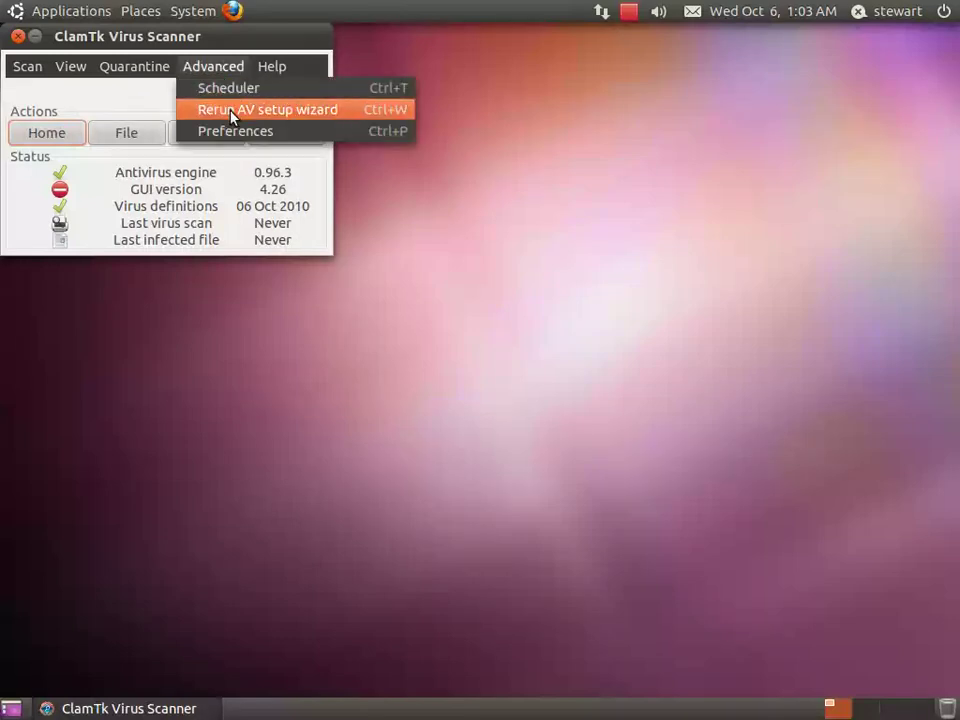
left_click(231, 111)
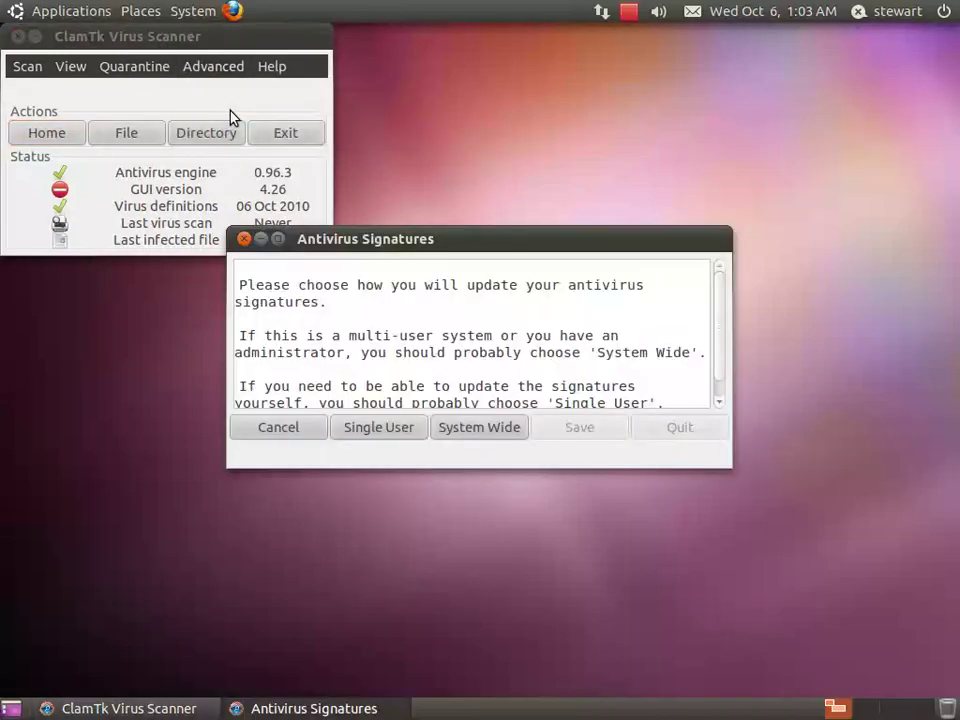
left_click(481, 430)
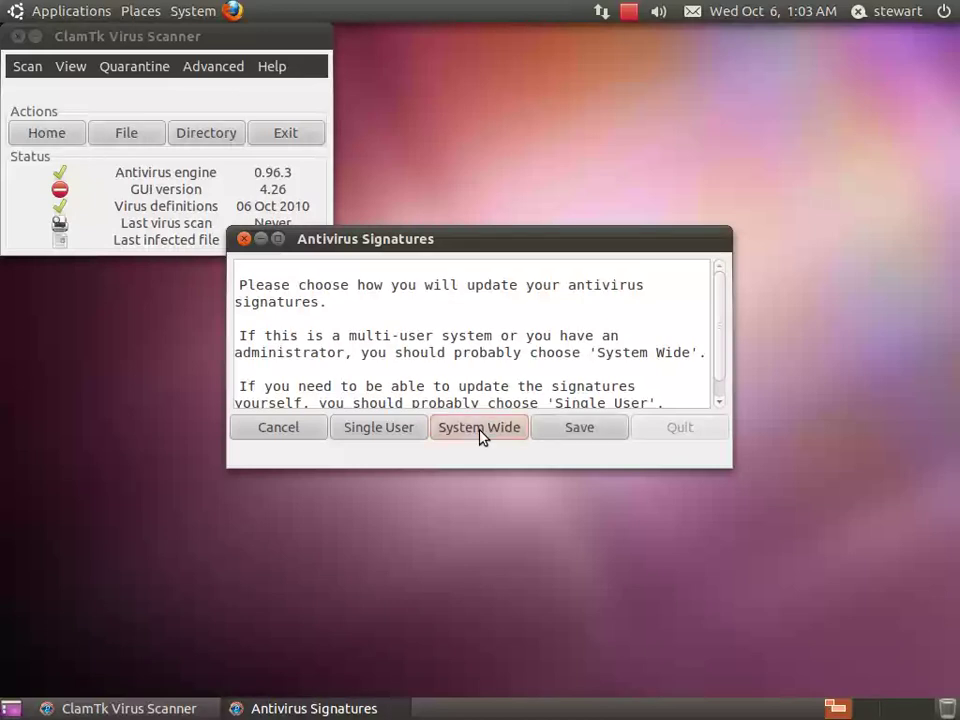
left_click(590, 428)
left_click(651, 429)
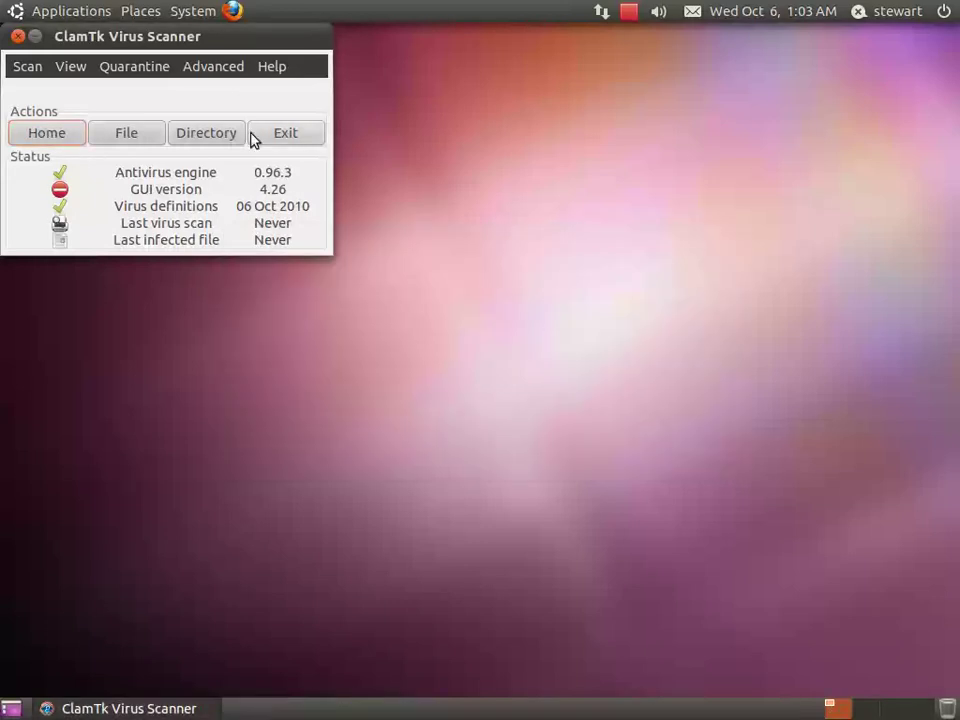
left_click(212, 67)
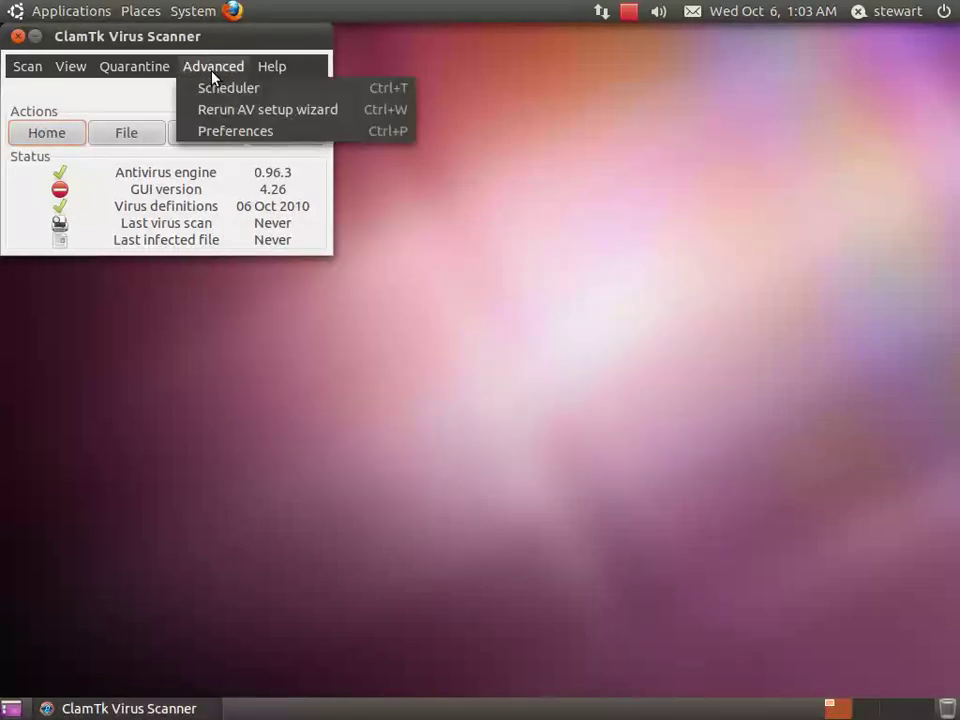
- Schedule a daily scan of the entire computer at hour 3
left_click(213, 89)
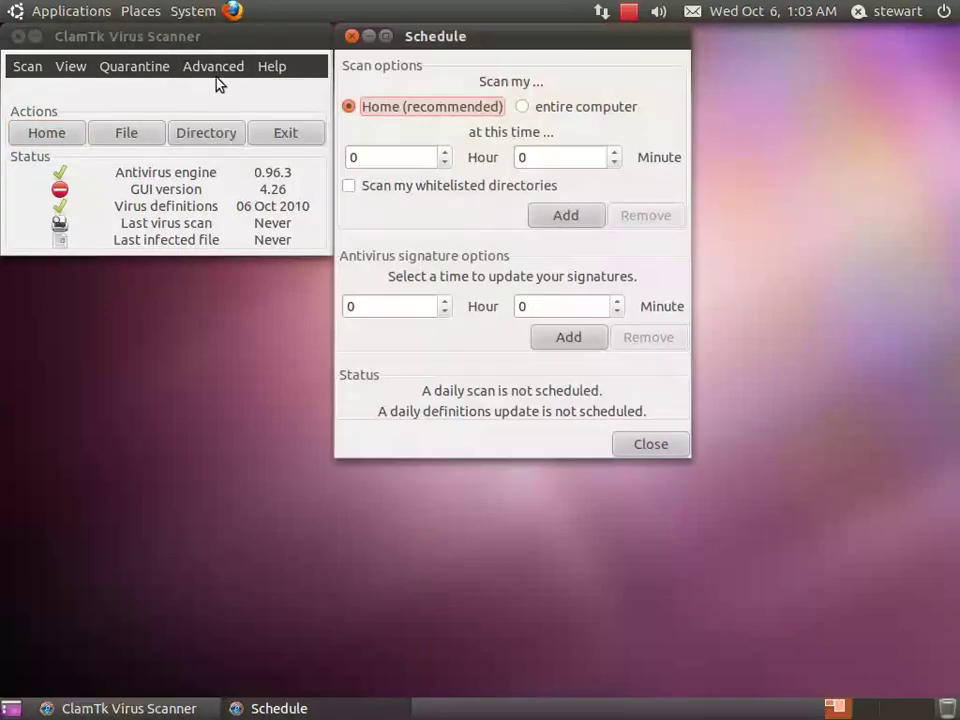
left_click(558, 107)
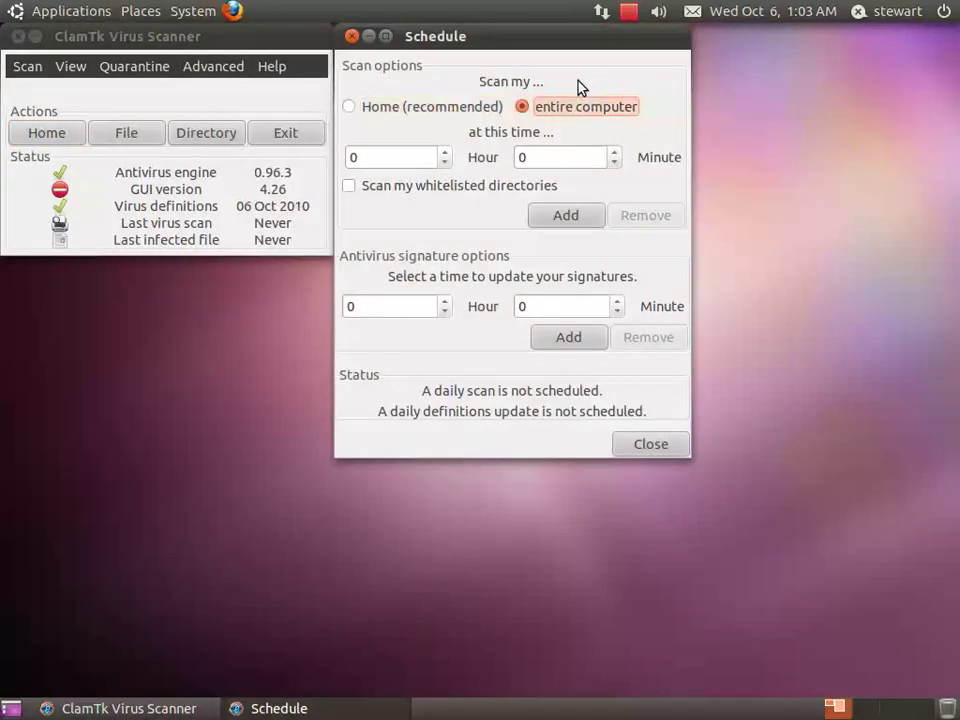
double_click(358, 157)
type("3")
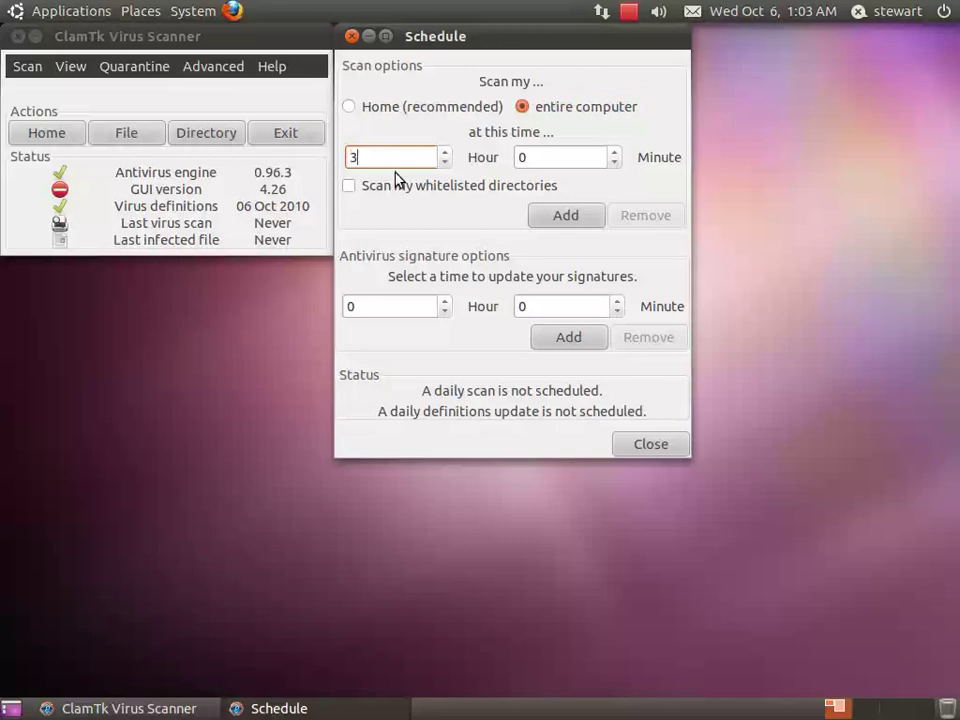
left_click(551, 215)
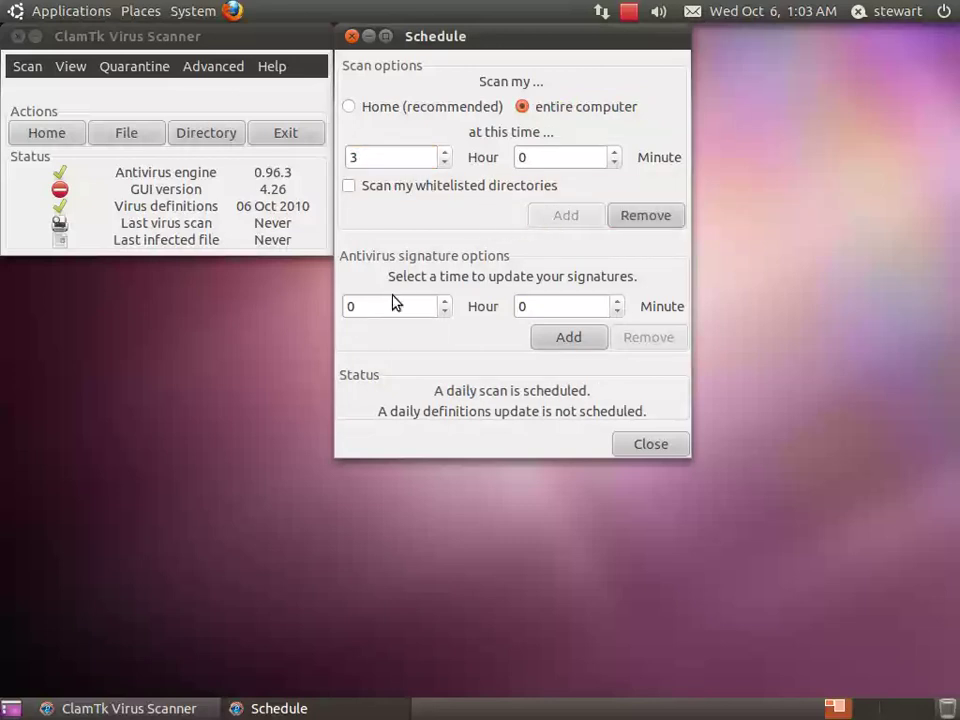
- Add a daily virus definitions update at 0:00 and close the scheduler
left_click(393, 303)
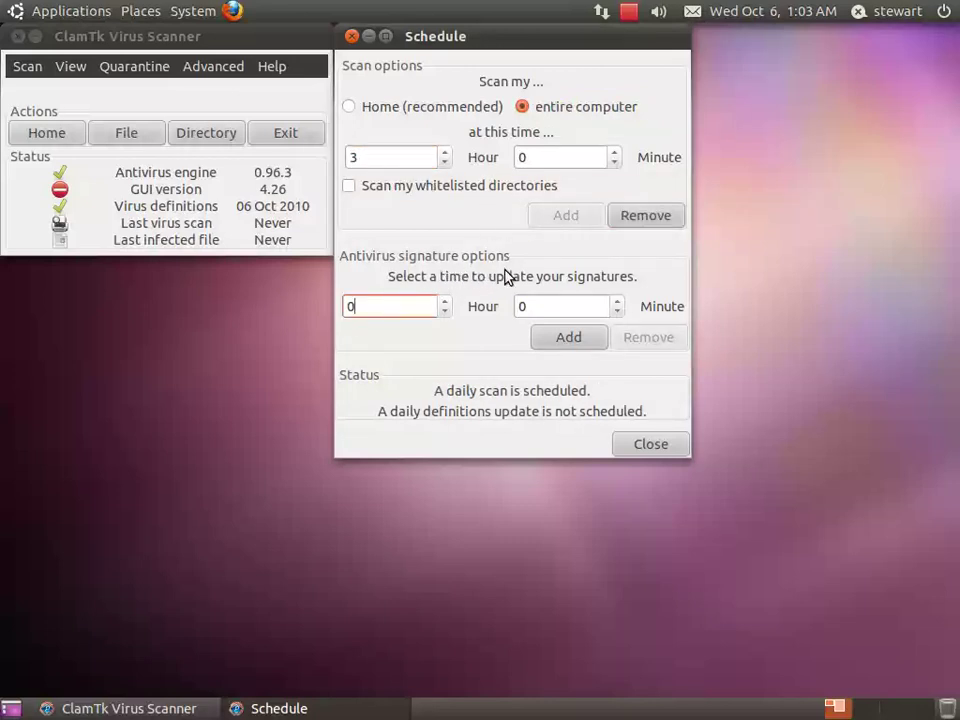
left_click(558, 340)
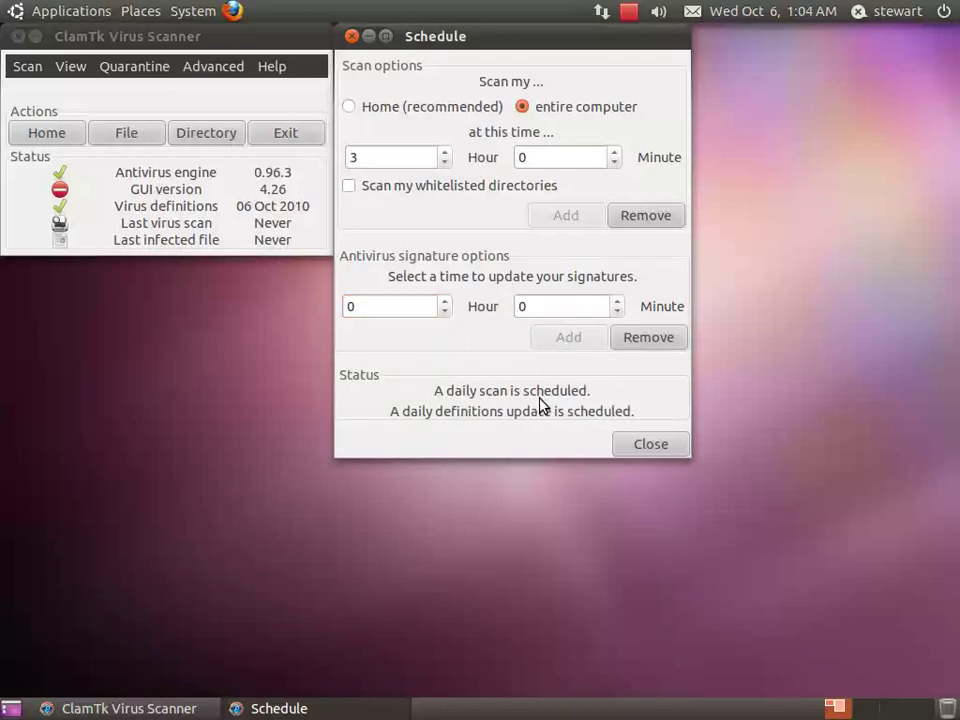
left_click(641, 444)
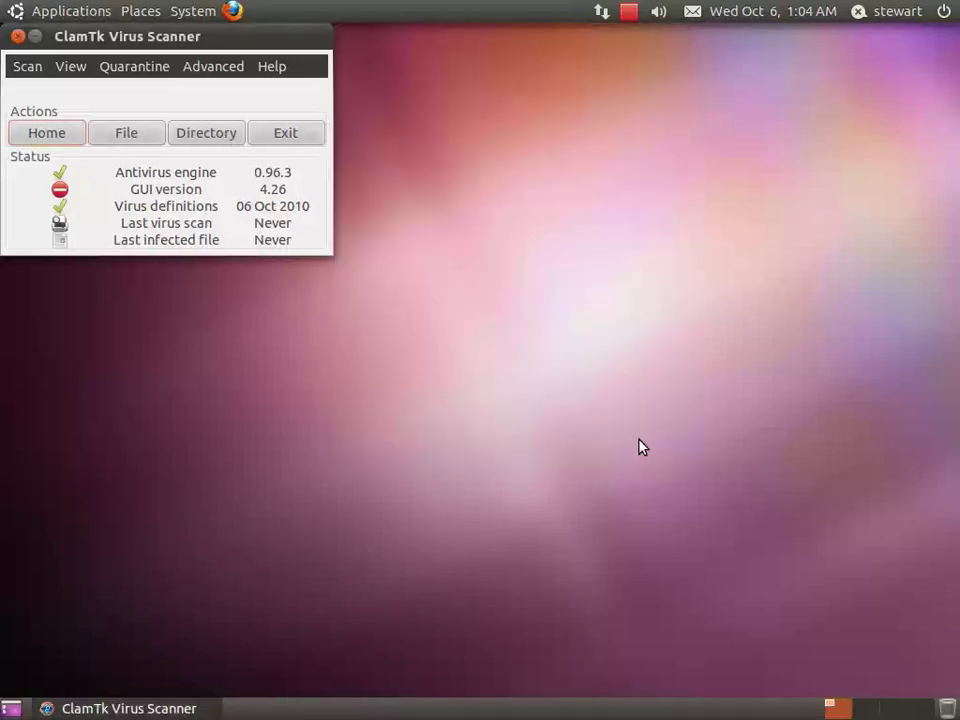
- Exit ClamTk from the Scan menu and launch Firefox
left_click(25, 63)
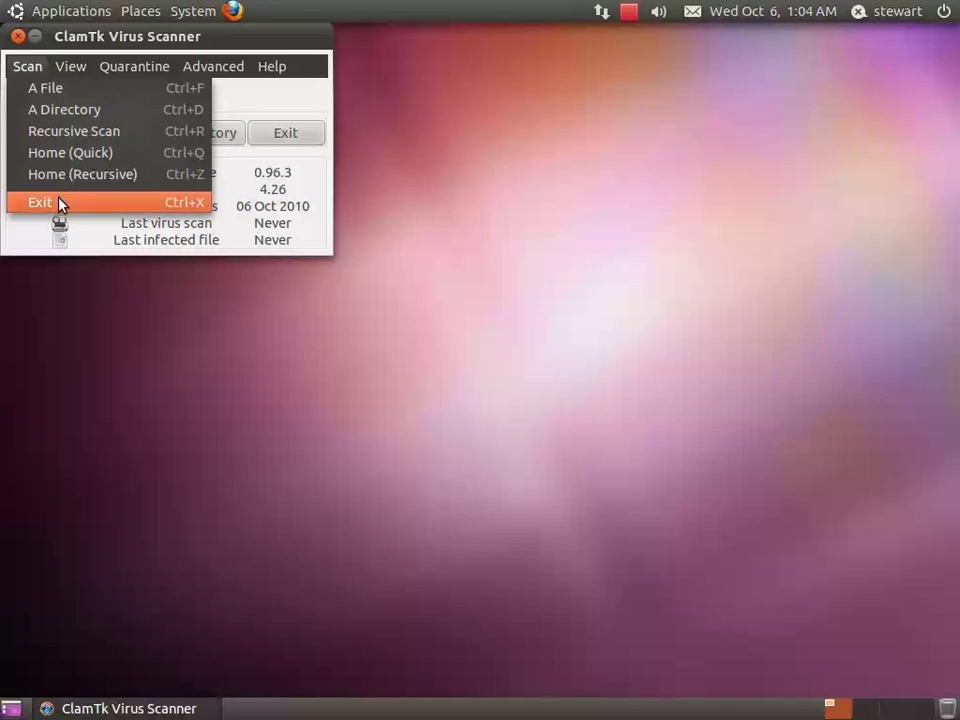
left_click(58, 203)
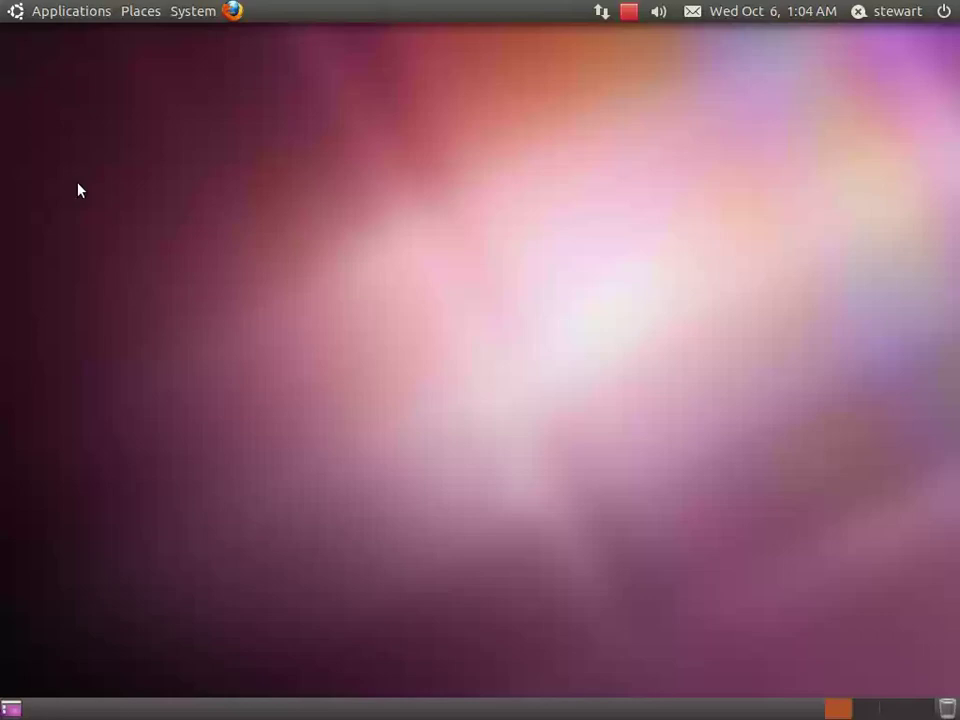
left_click(232, 10)
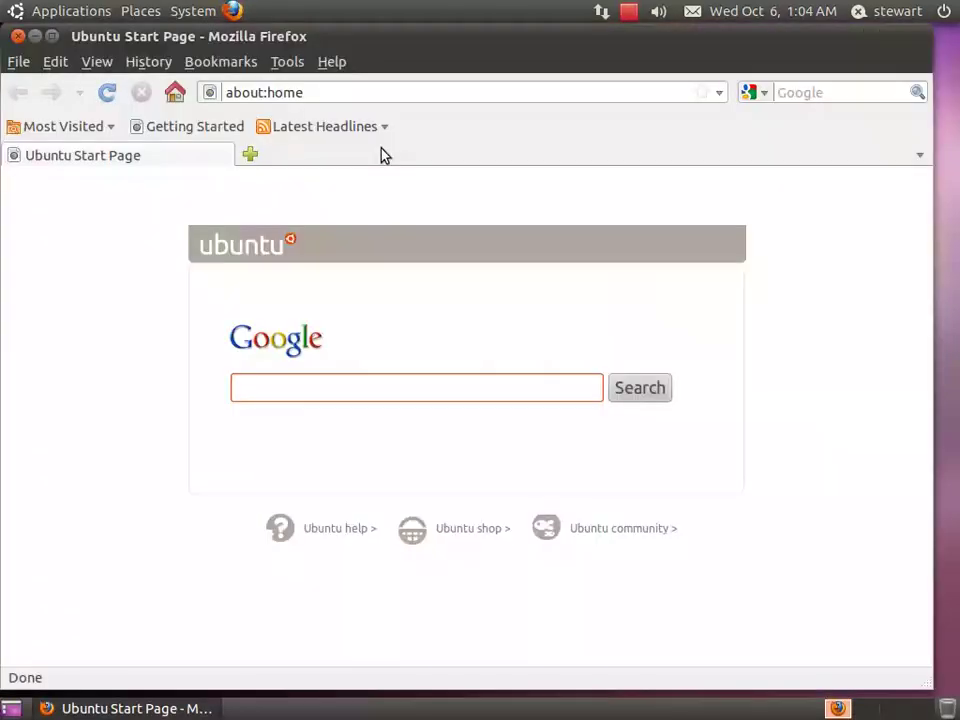
- Search Firefox's add-ons catalogue for 'noscript'
left_click(287, 62)
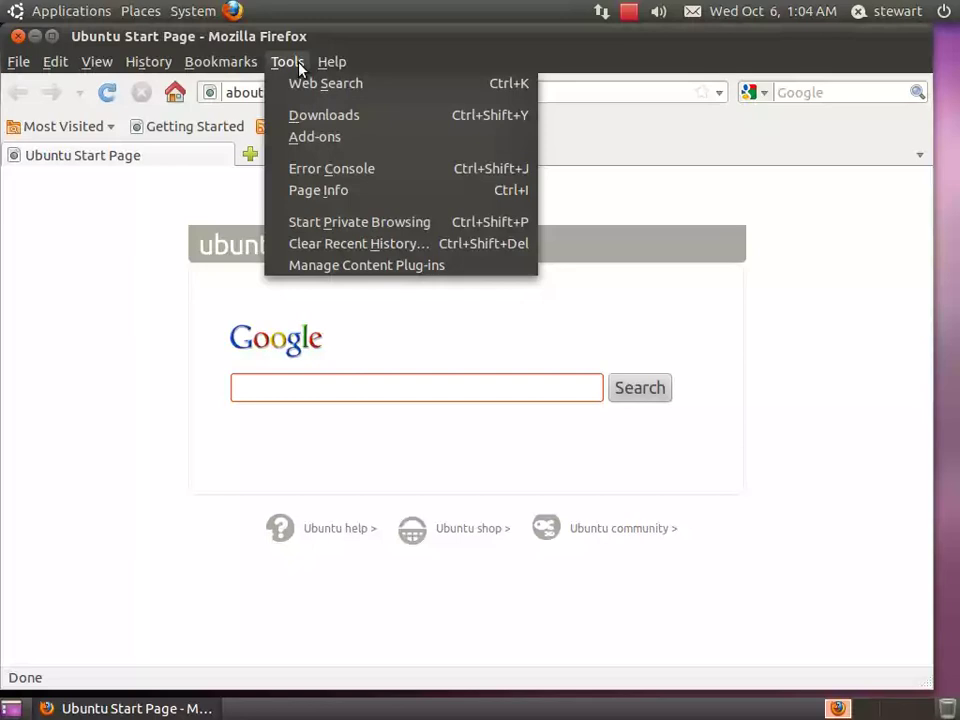
left_click(303, 138)
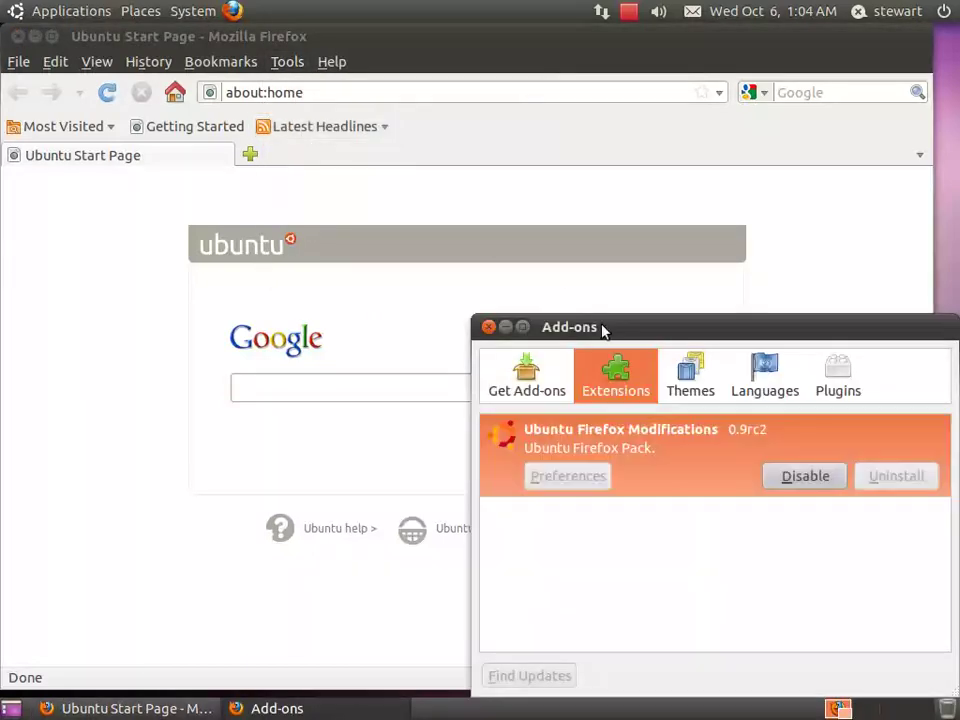
left_click(549, 390)
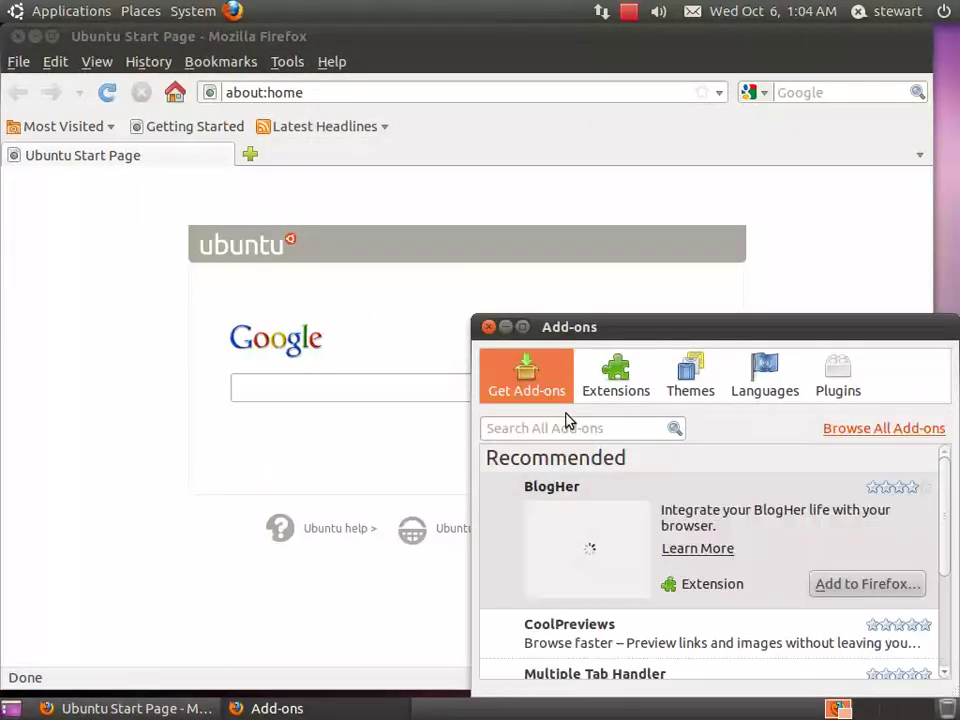
left_click(573, 429)
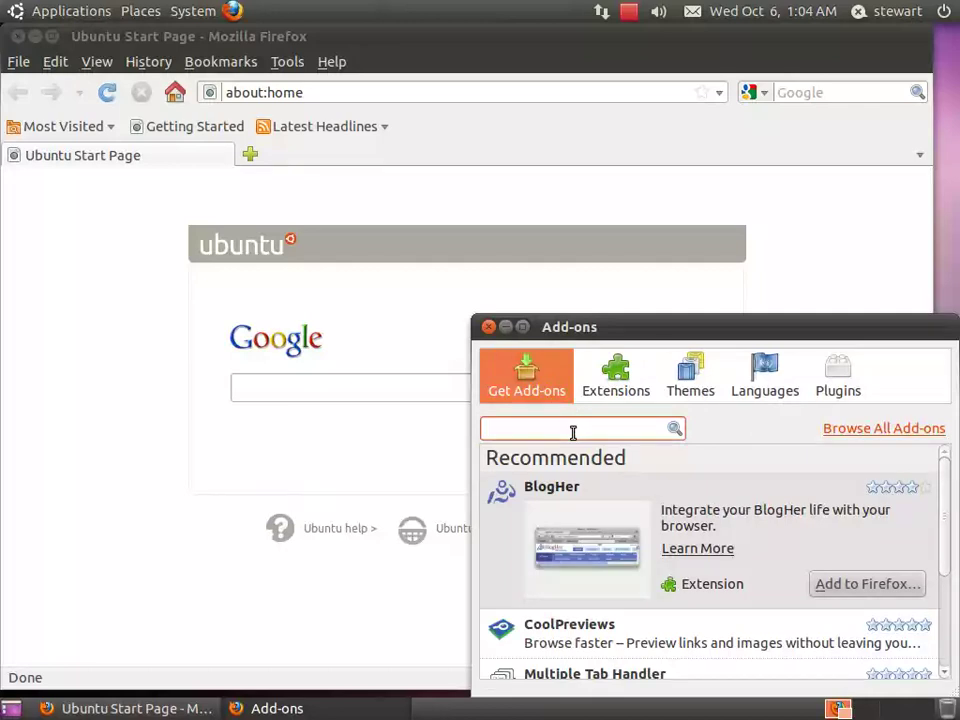
type("noscript")
key("Return")
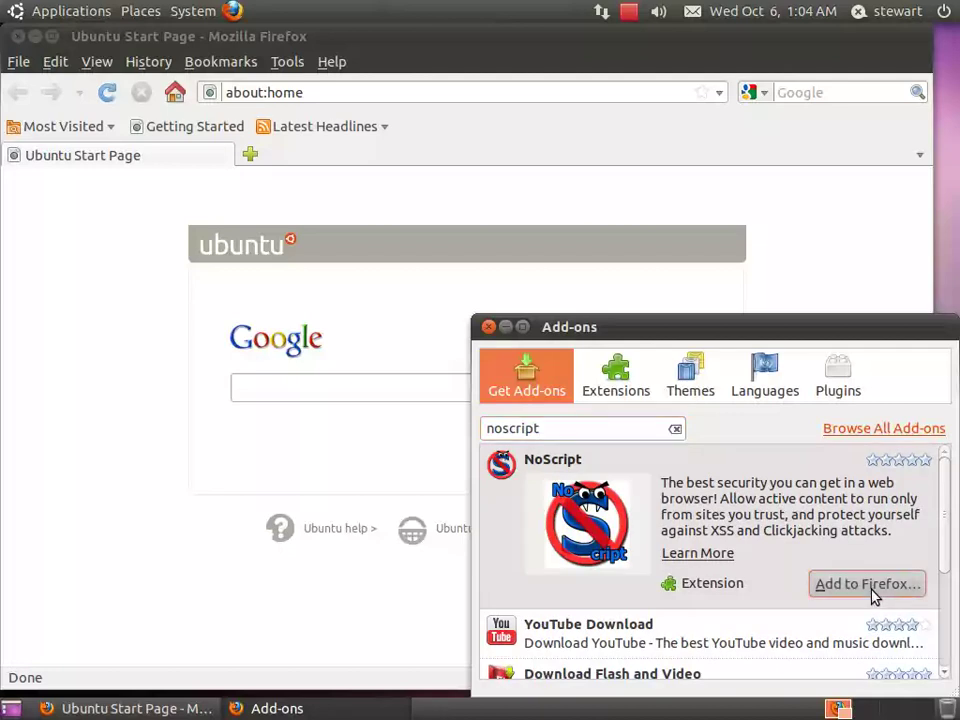
- Install NoScript, restart Firefox, and close the Add-ons window
left_click(874, 592)
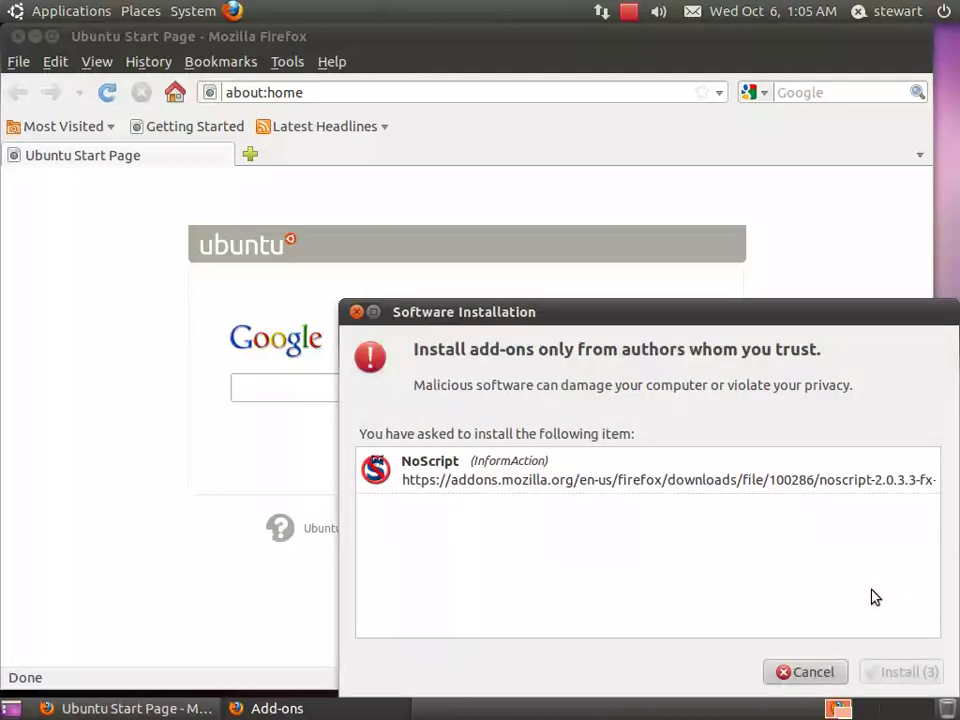
left_click(880, 677)
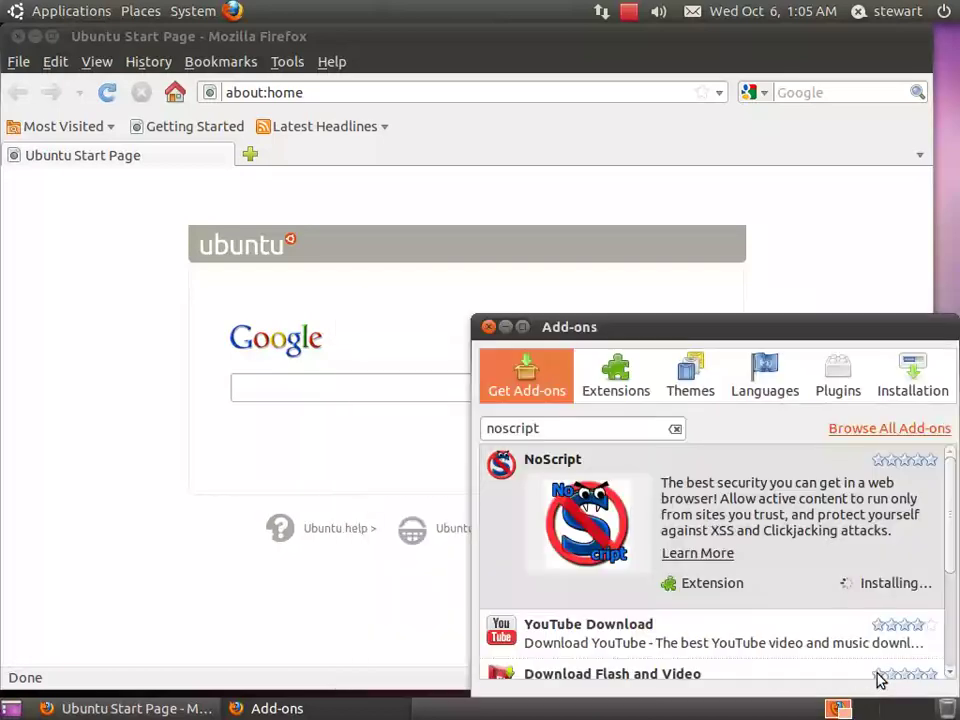
left_click(845, 437)
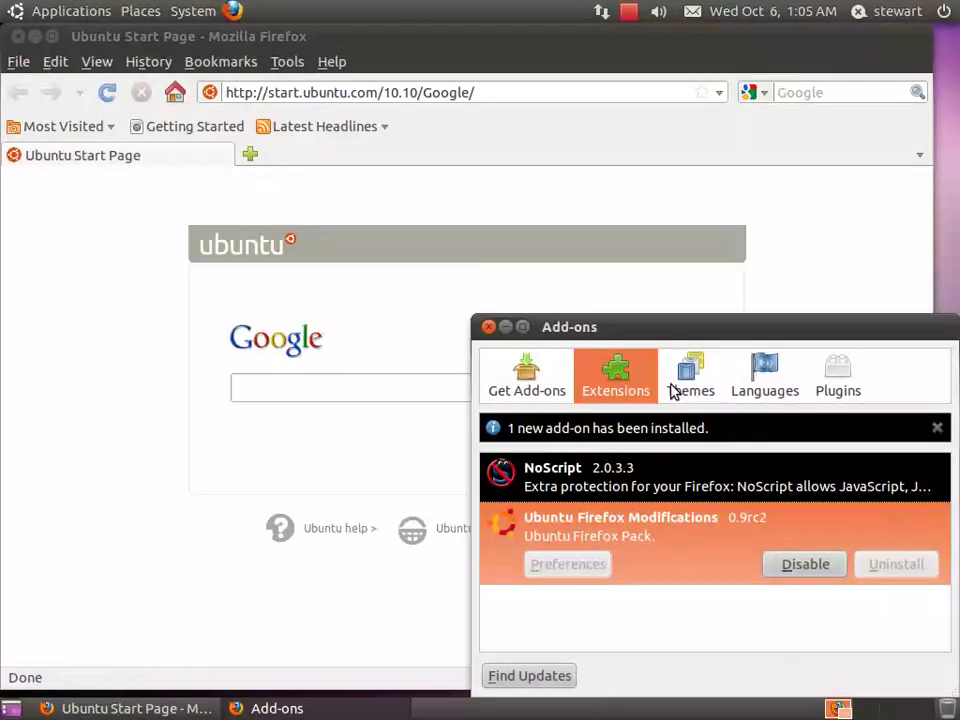
left_click(487, 328)
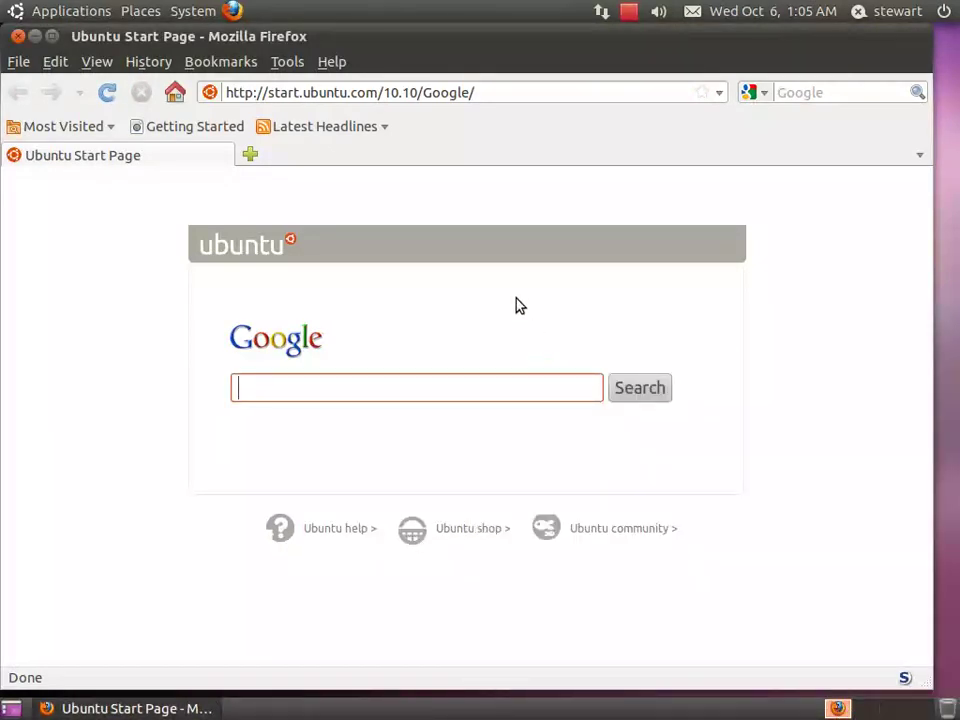
- In NoScript Options' Whitelist tab, remove google.com through ytimg.com and confirm with OK
left_click(906, 680)
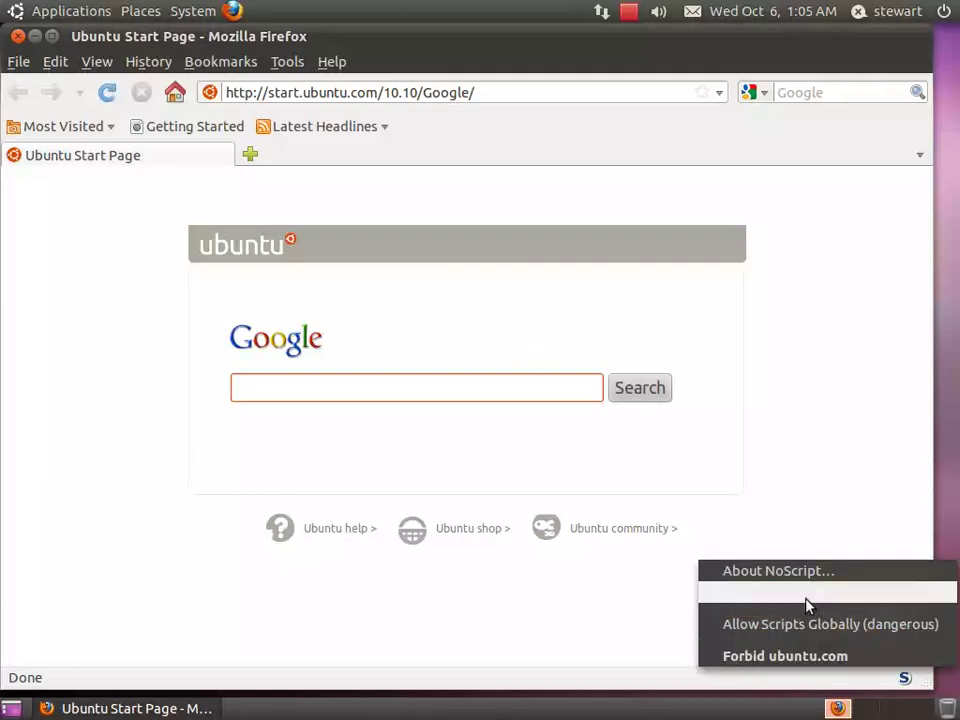
left_click(806, 597)
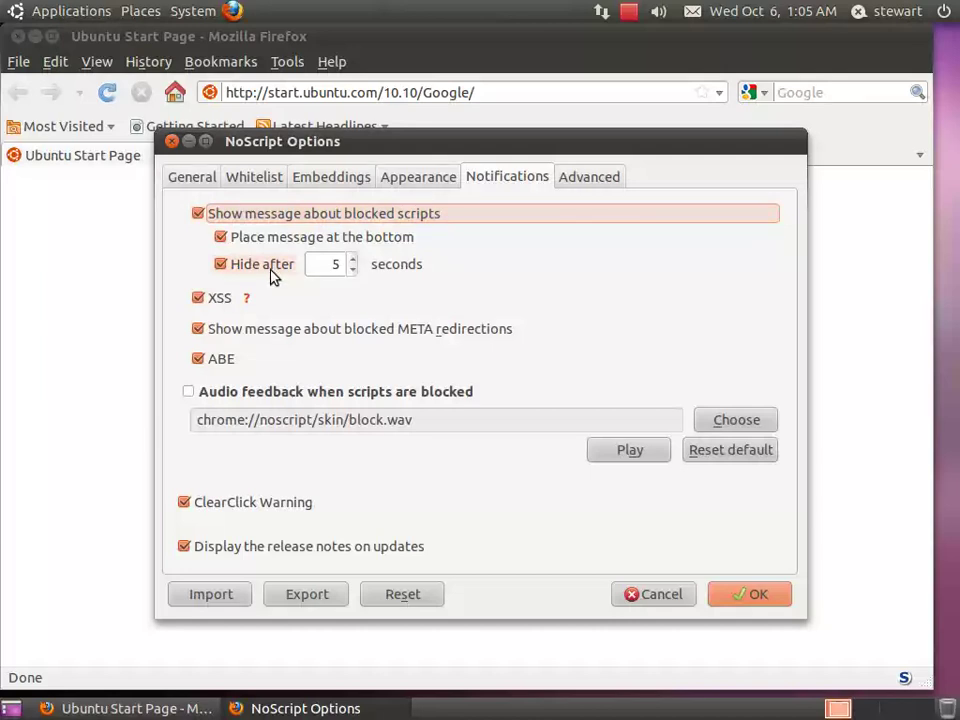
left_click(252, 178)
left_click(242, 302)
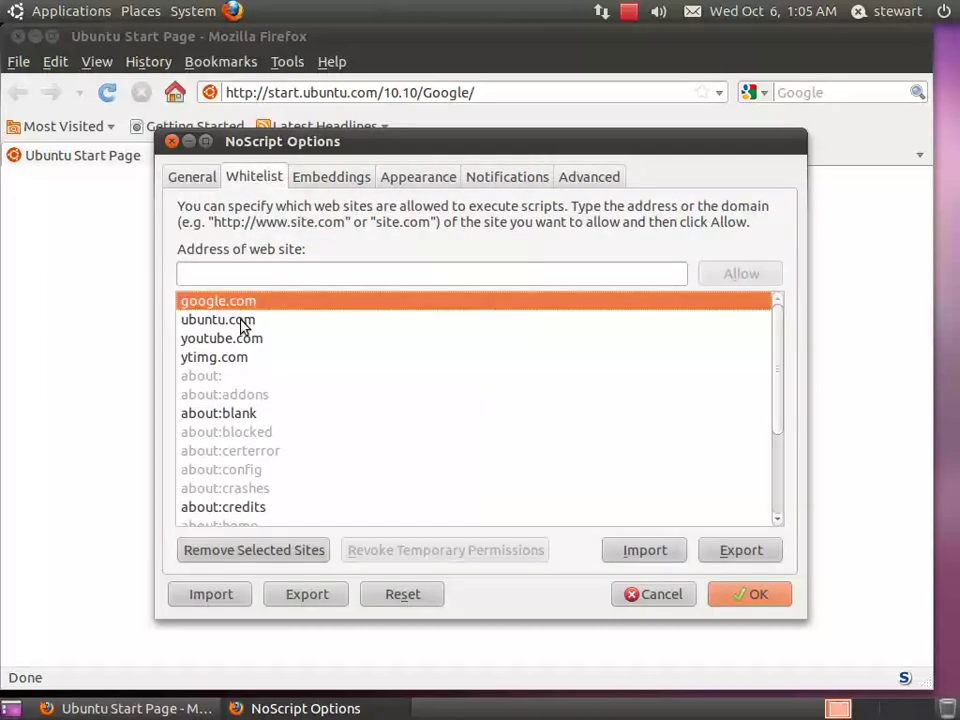
left_click(240, 360, "shift")
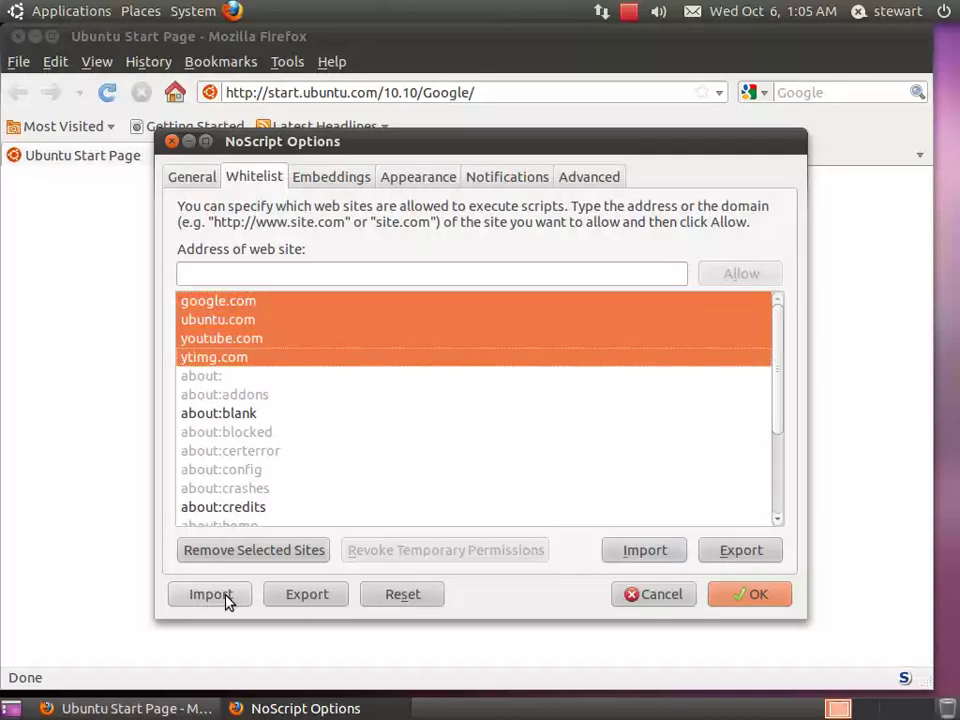
left_click(300, 551)
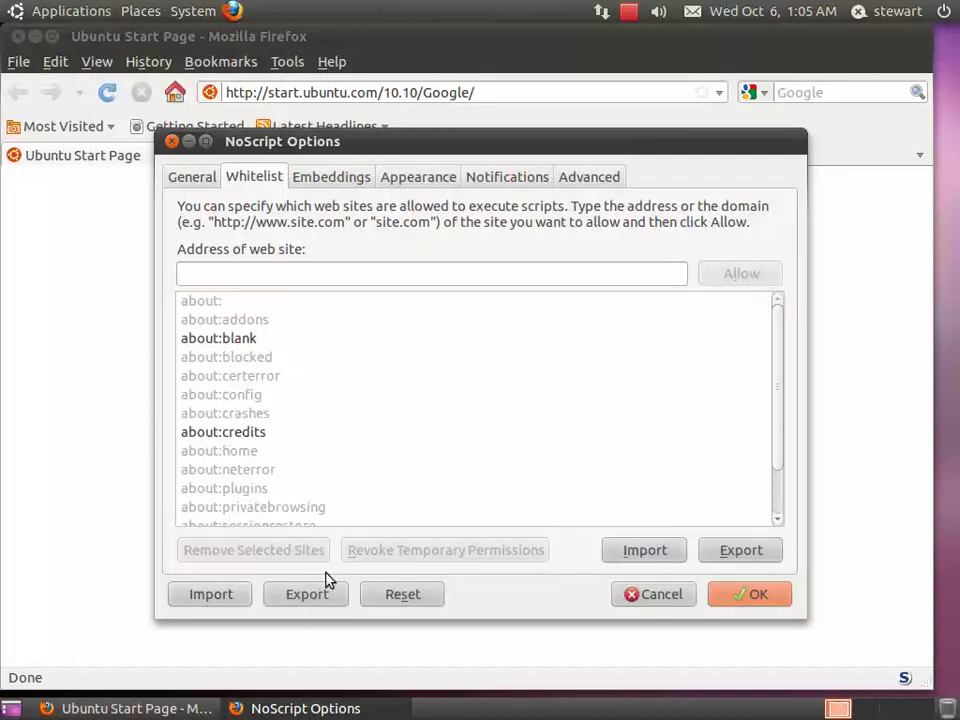
left_click(735, 598)
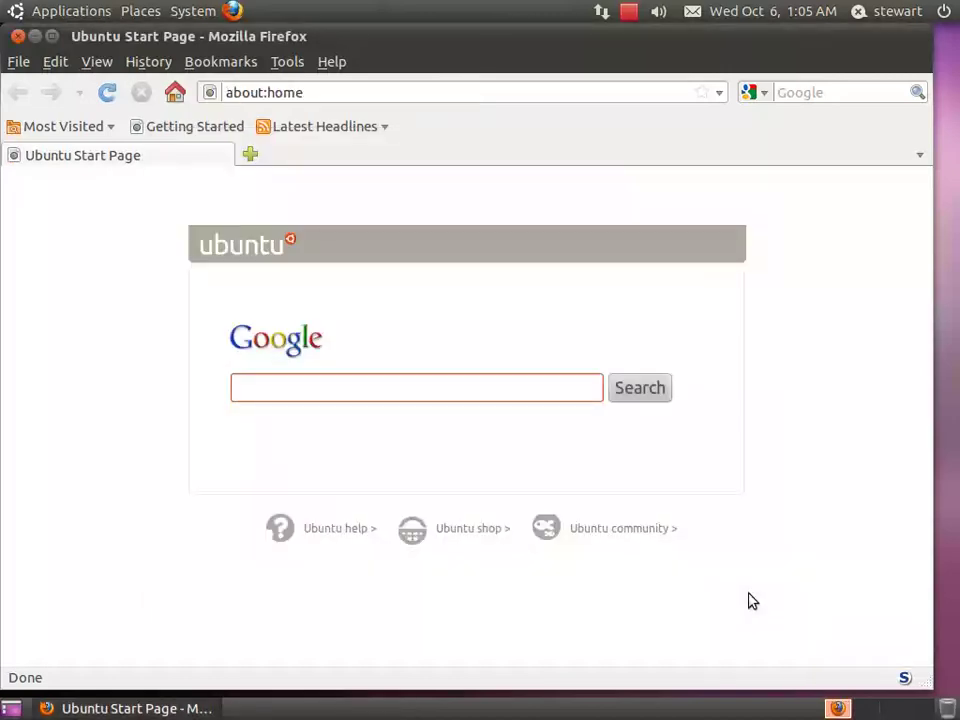
- Allow scripts from ubuntu.com via the NoScript menu
double_click(335, 92)
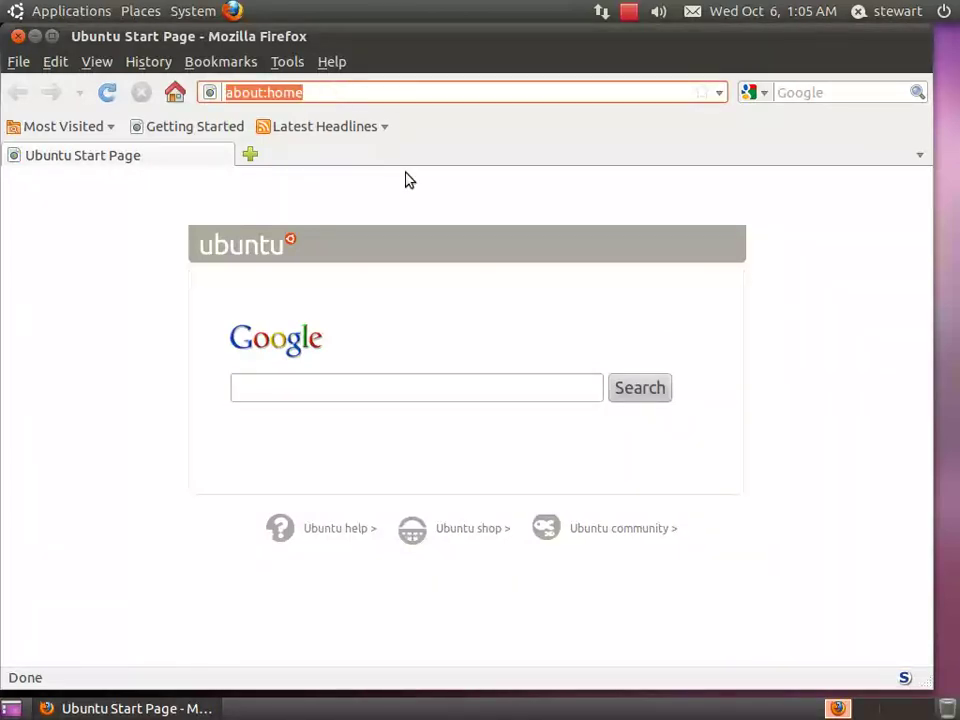
left_click(832, 387)
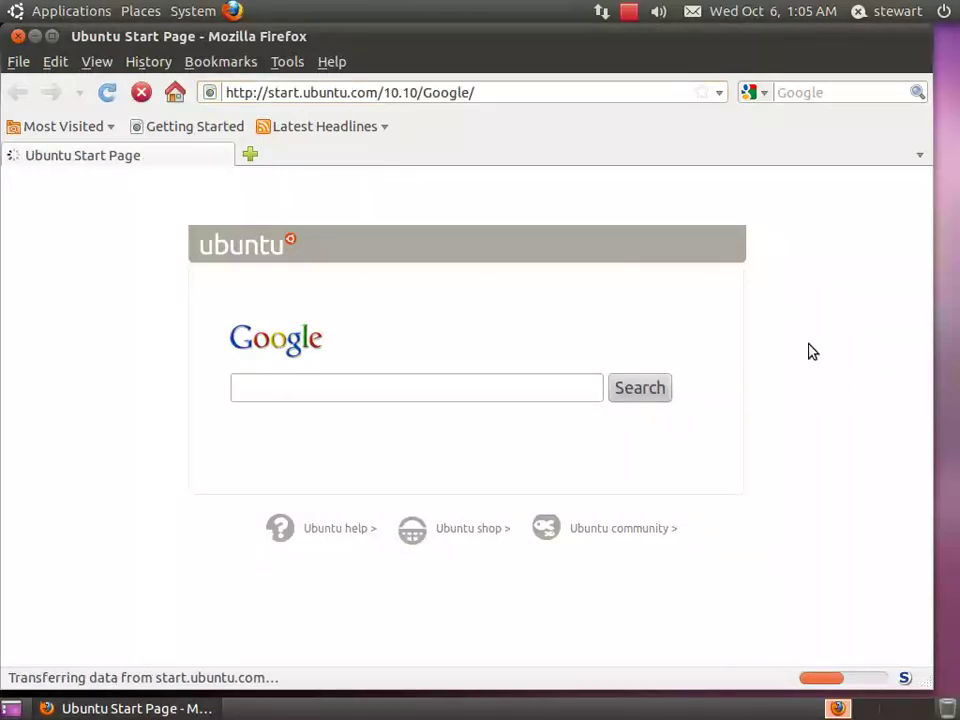
left_click(905, 679)
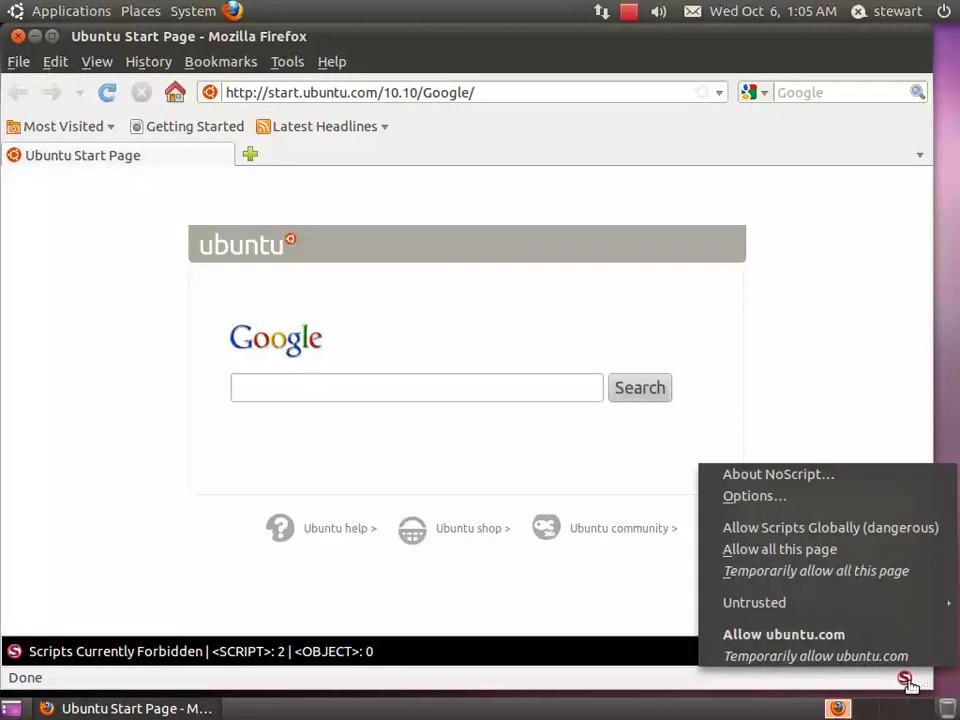
left_click(858, 636)
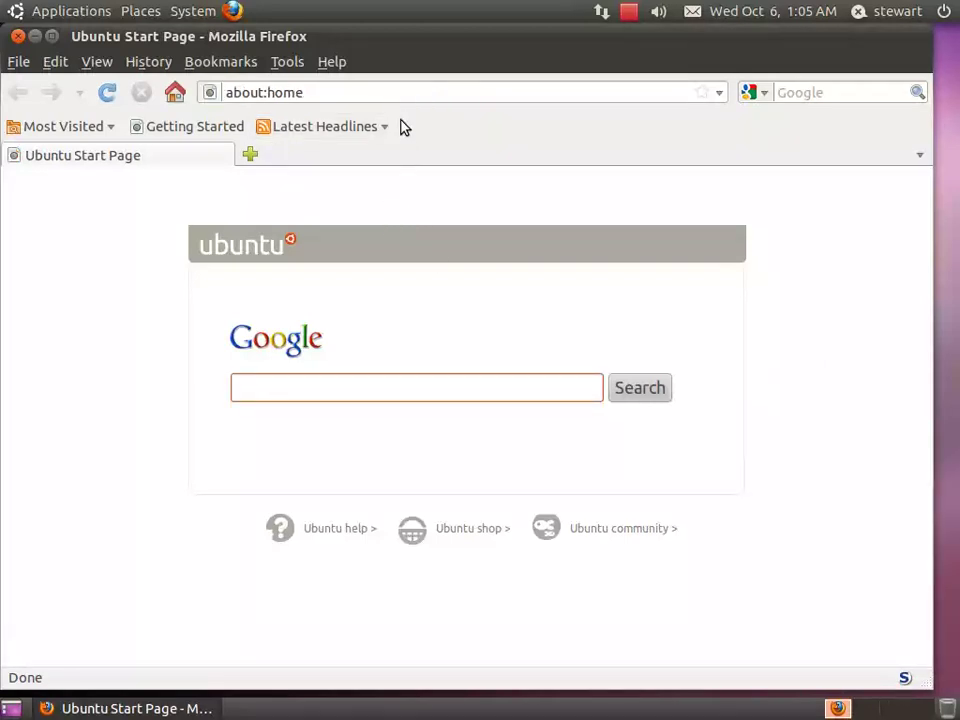
- Load google.com and allow scripts from google.com in NoScript
left_click(406, 95)
type("google.com")
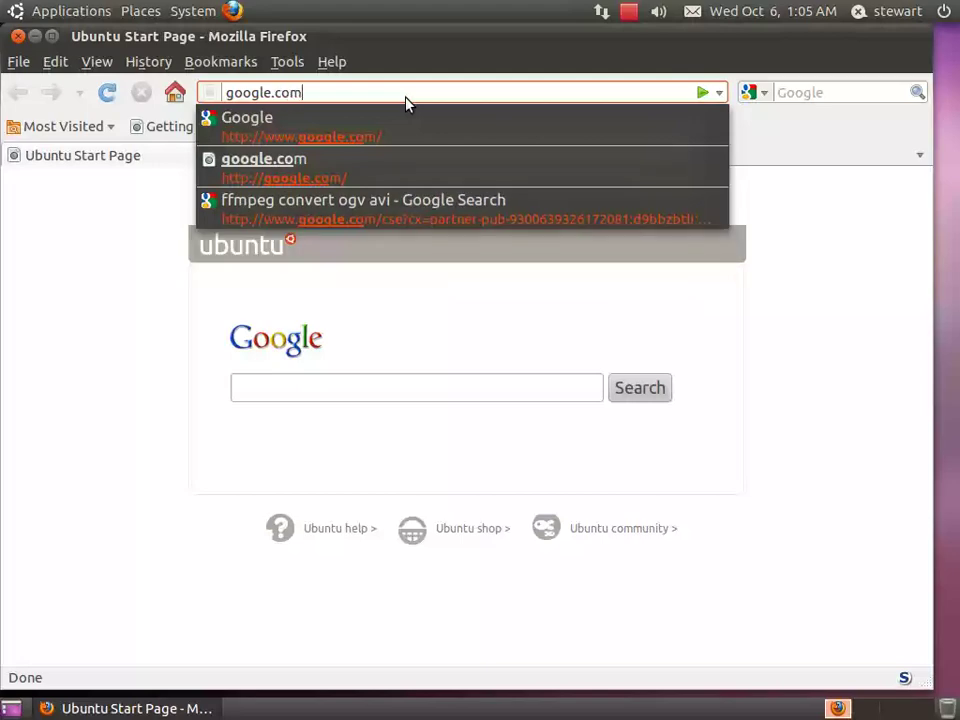
key("Return")
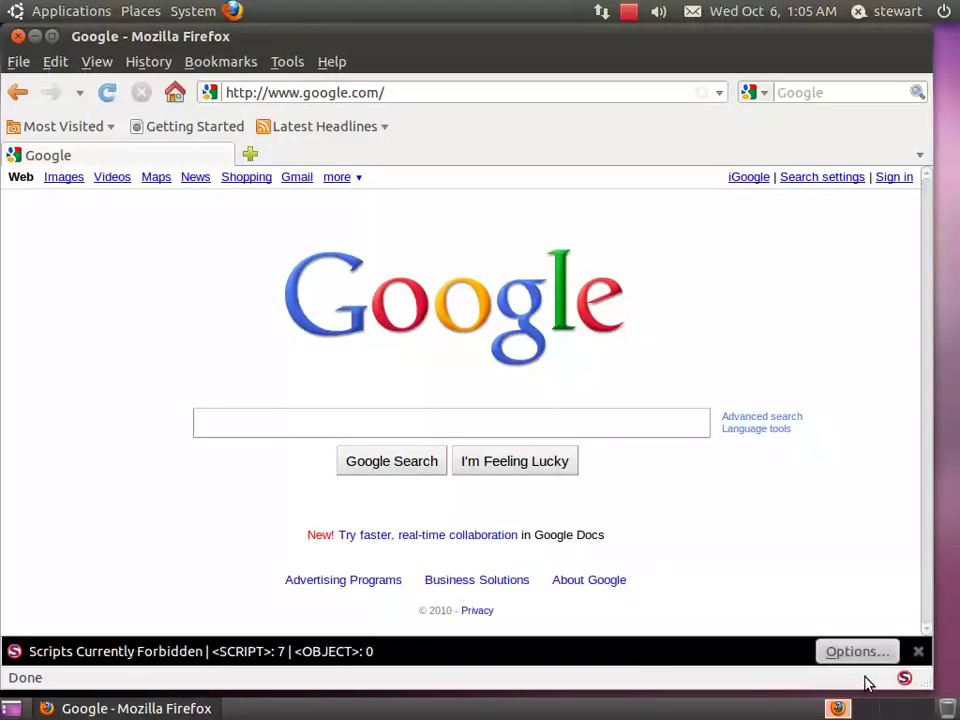
left_click(885, 653)
left_click(846, 606)
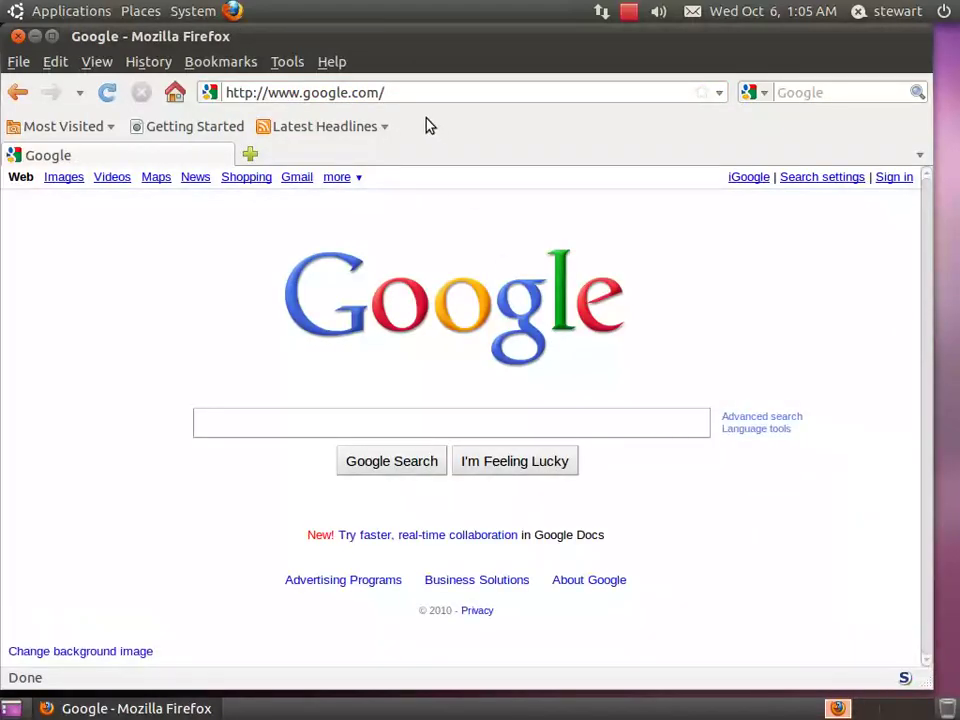
- Go to youtube.com
left_click(406, 91)
type("youtube.com")
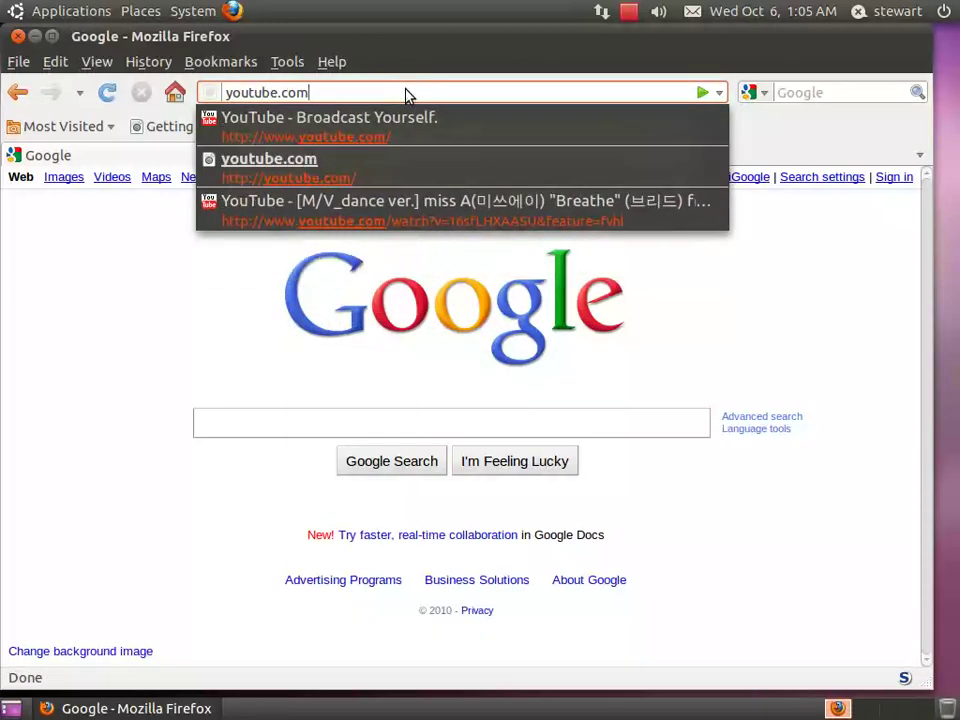
key("Return")
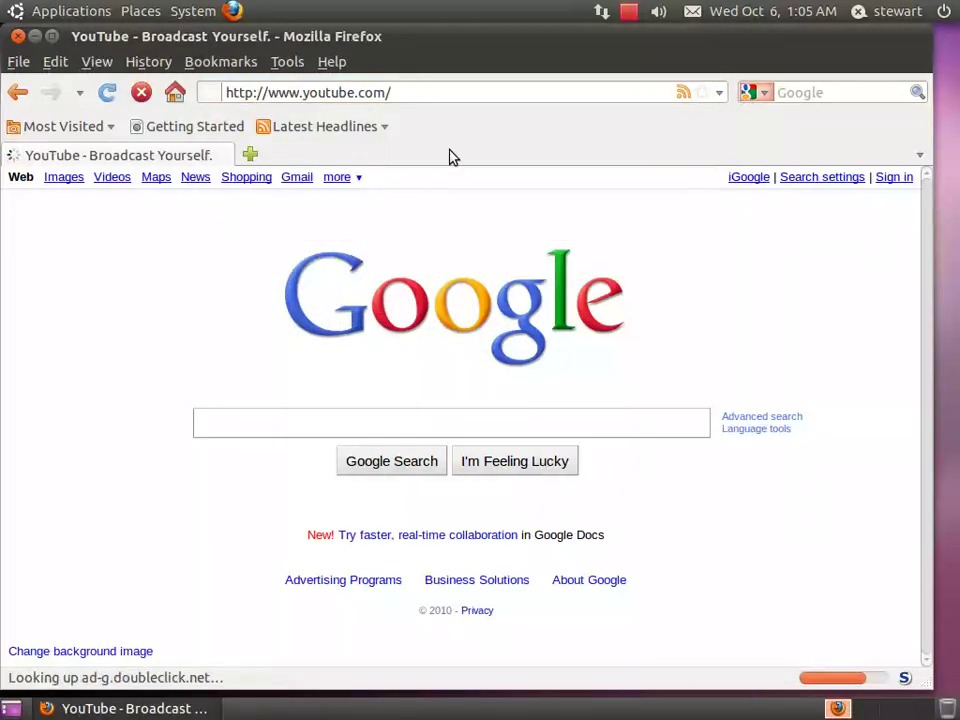
- Allow scripts from youtube.com and ytimg.com through NoScript's options
left_click(860, 652)
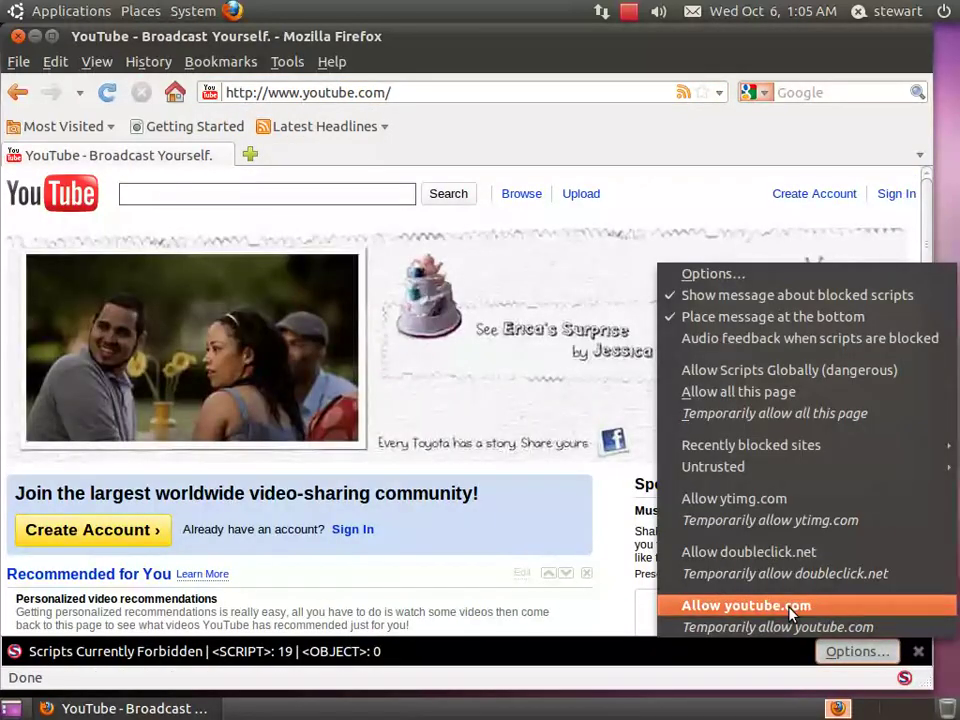
left_click(793, 606)
left_click(838, 652)
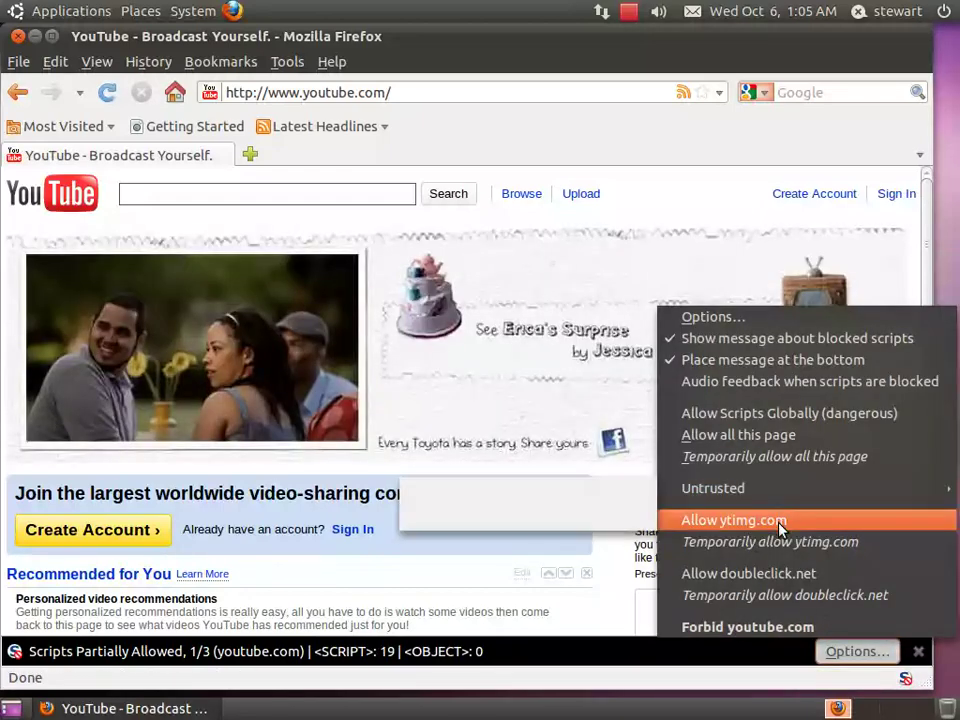
left_click(780, 520)
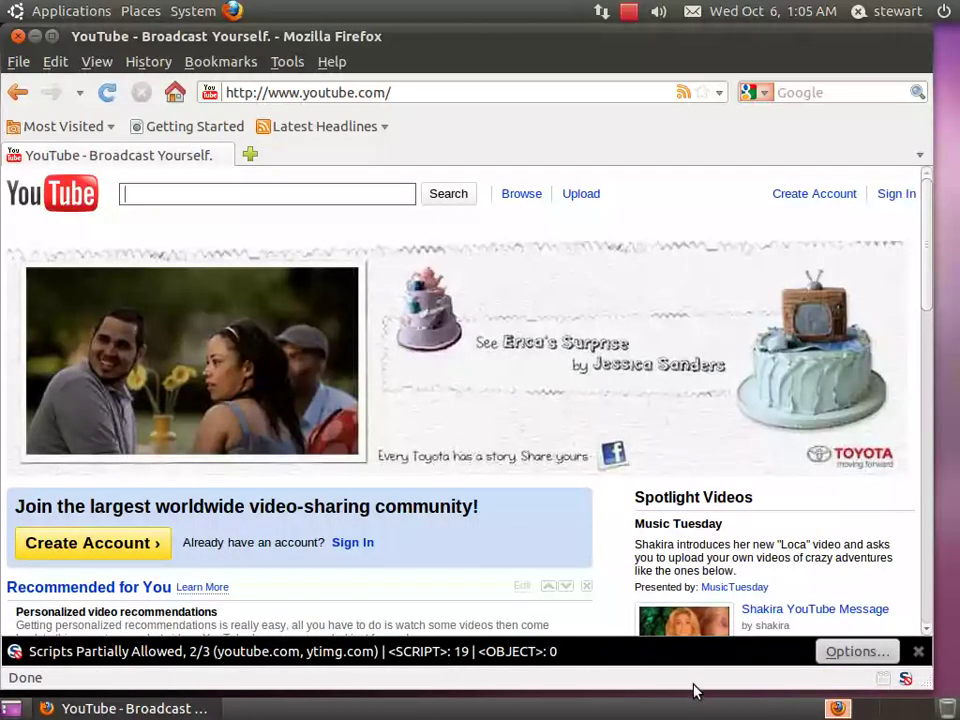
- Mark doubleclick.net as Untrusted in NoScript
left_click(829, 652)
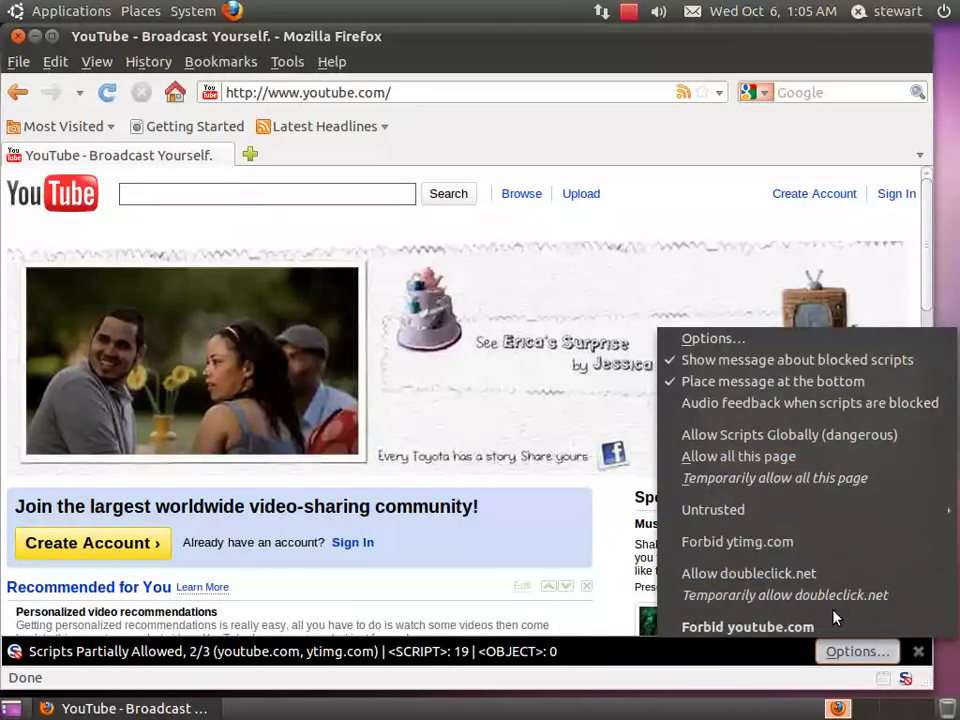
mouse_move(820, 514)
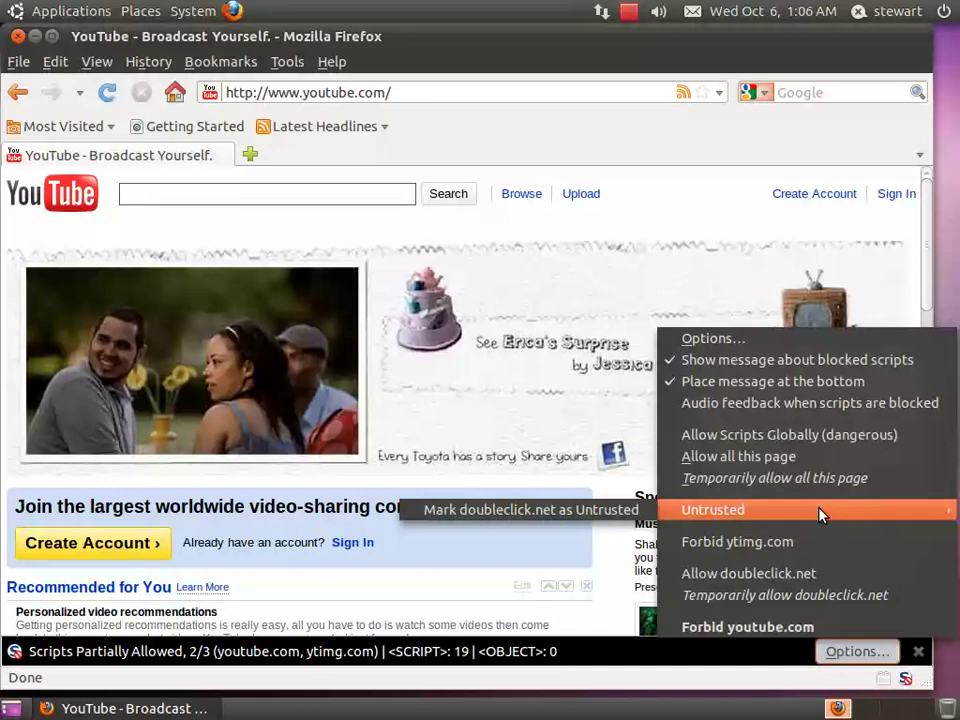
left_click(591, 512)
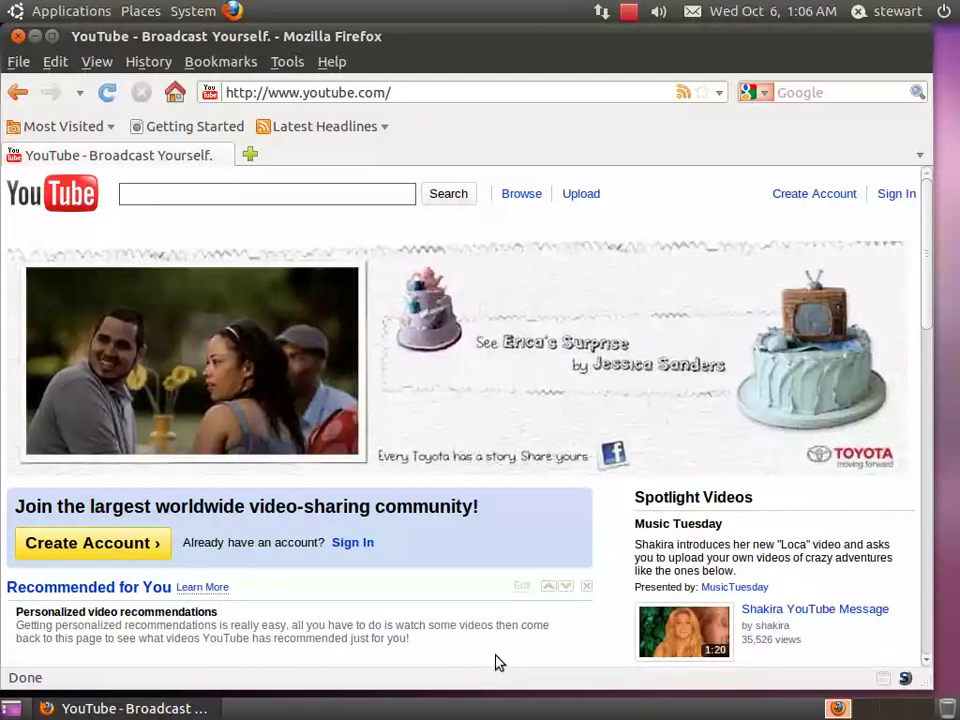
- Close the Firefox window
left_click(17, 36)
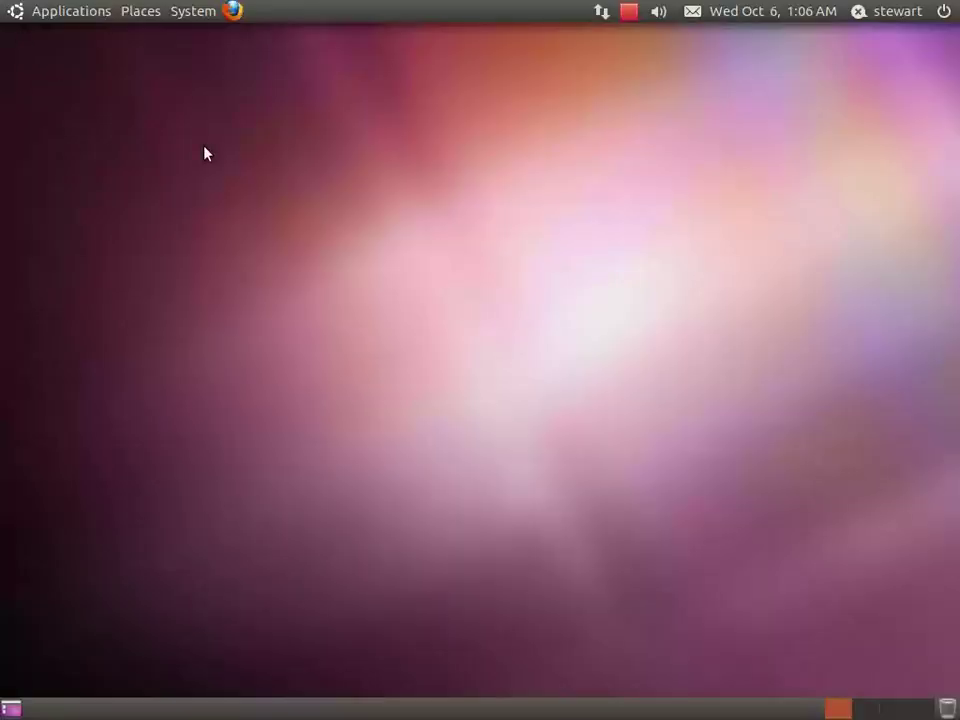